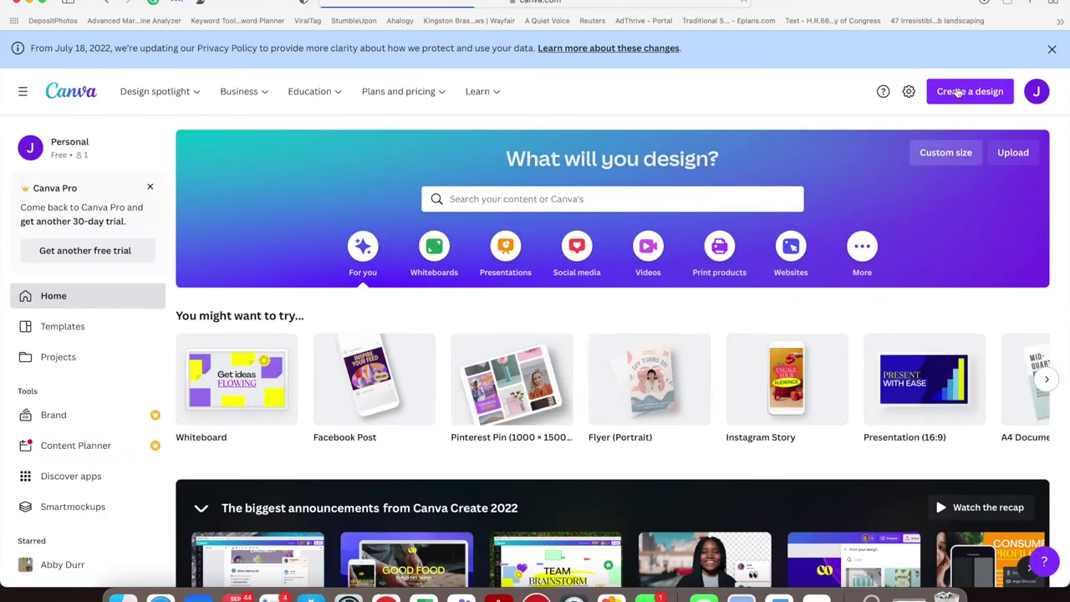
- Create a custom-size Canva design 900 px wide and 900 px high
click(959, 92)
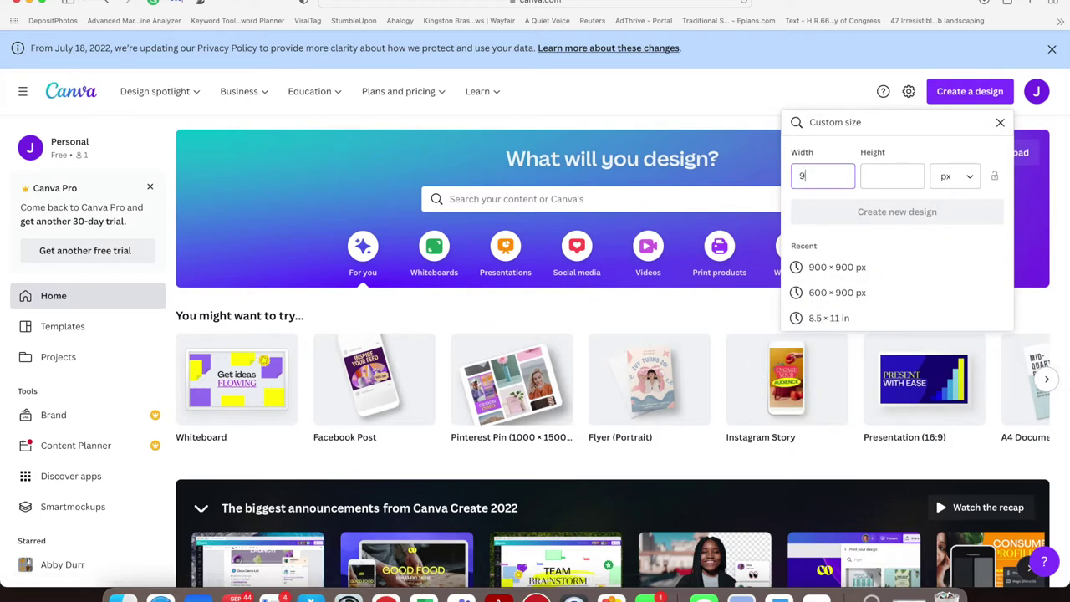
key(Tab)
text(900)
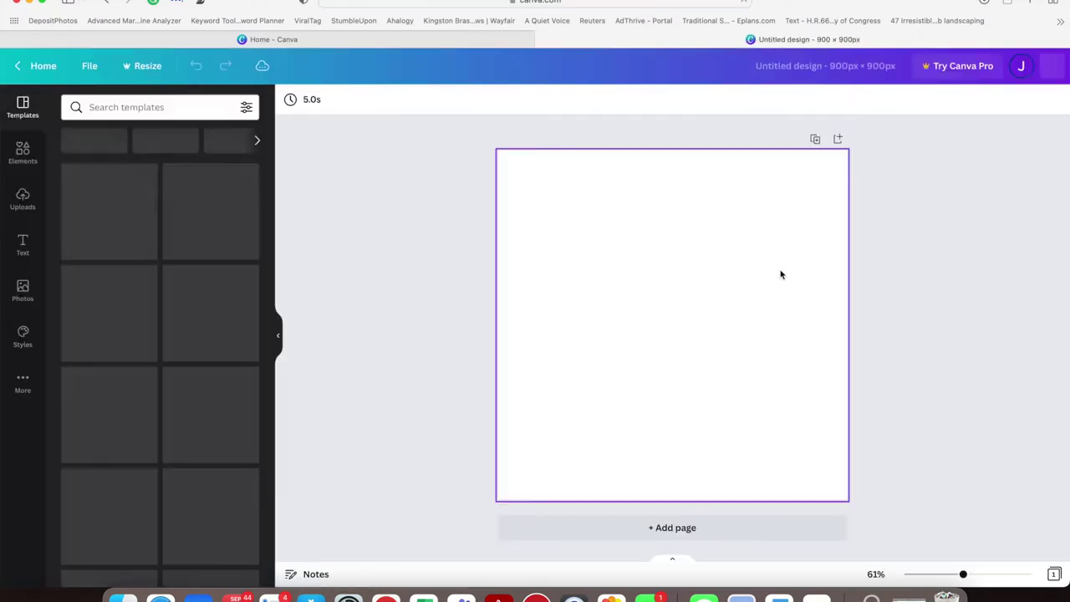
- Search Elements for 'volleyball' and add the grey volleyball graphic to the design
click(23, 199)
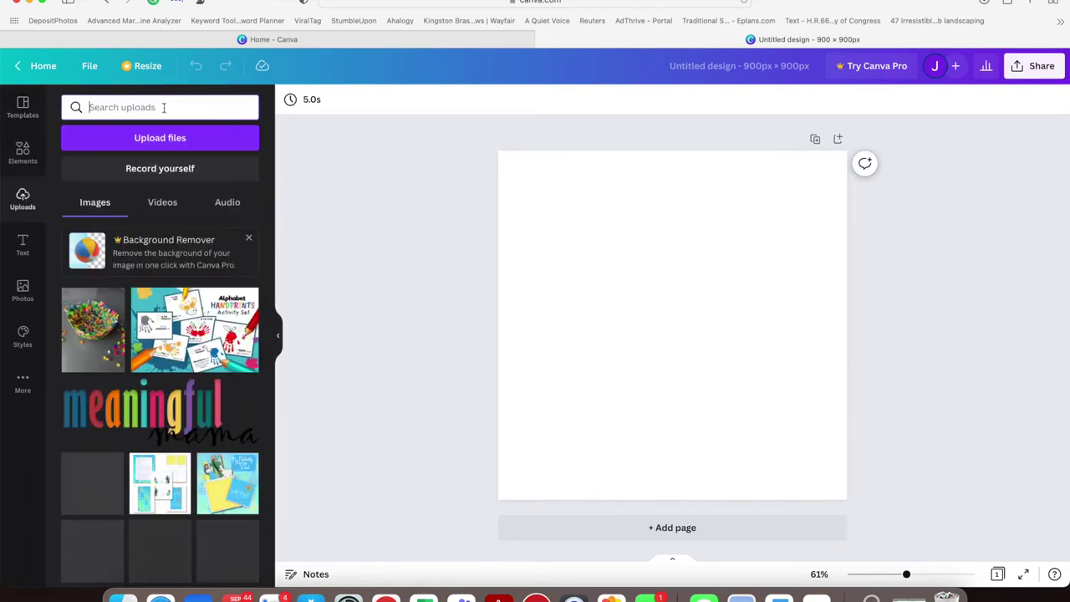
click(22, 153)
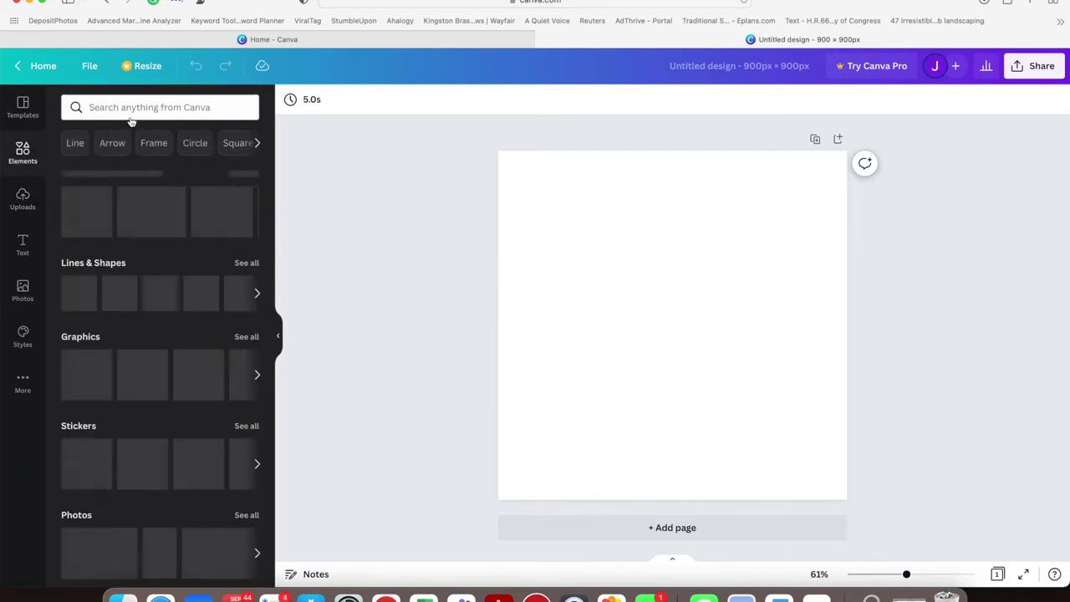
click(159, 107)
text(VOLL)
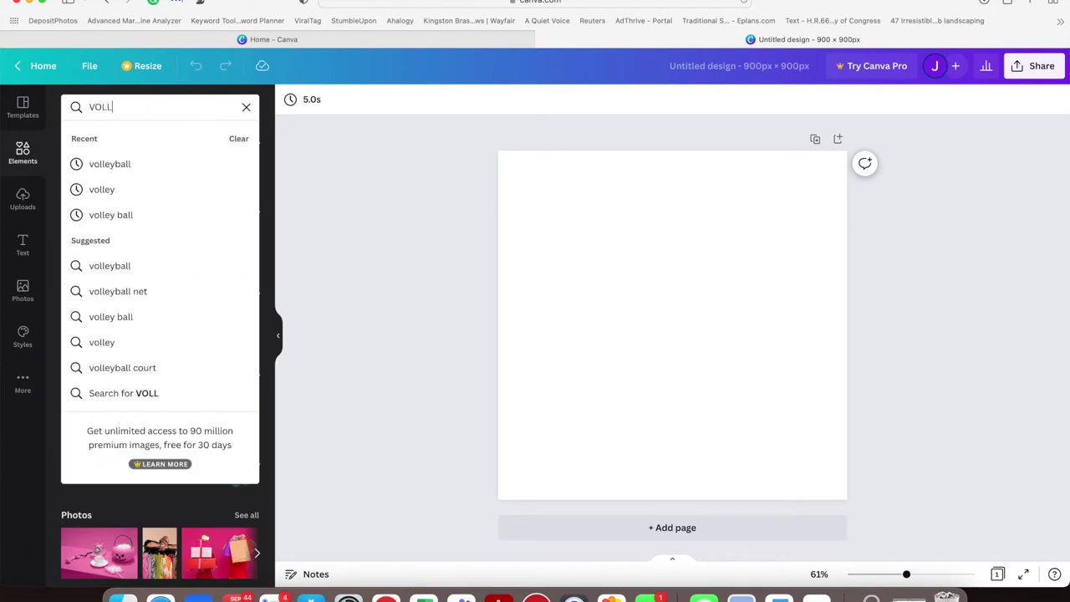
click(121, 164)
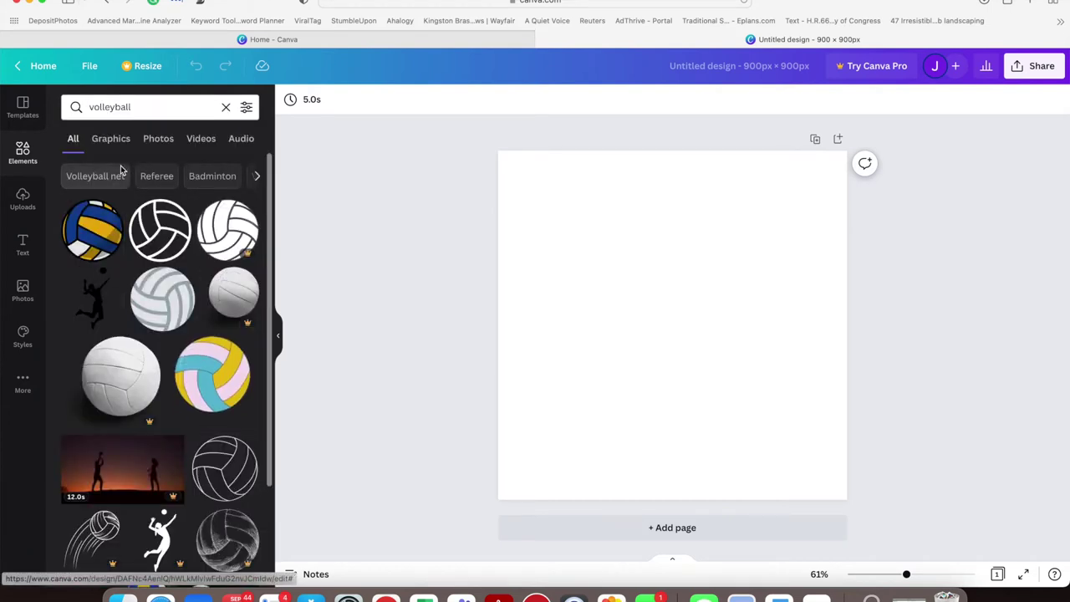
click(173, 295)
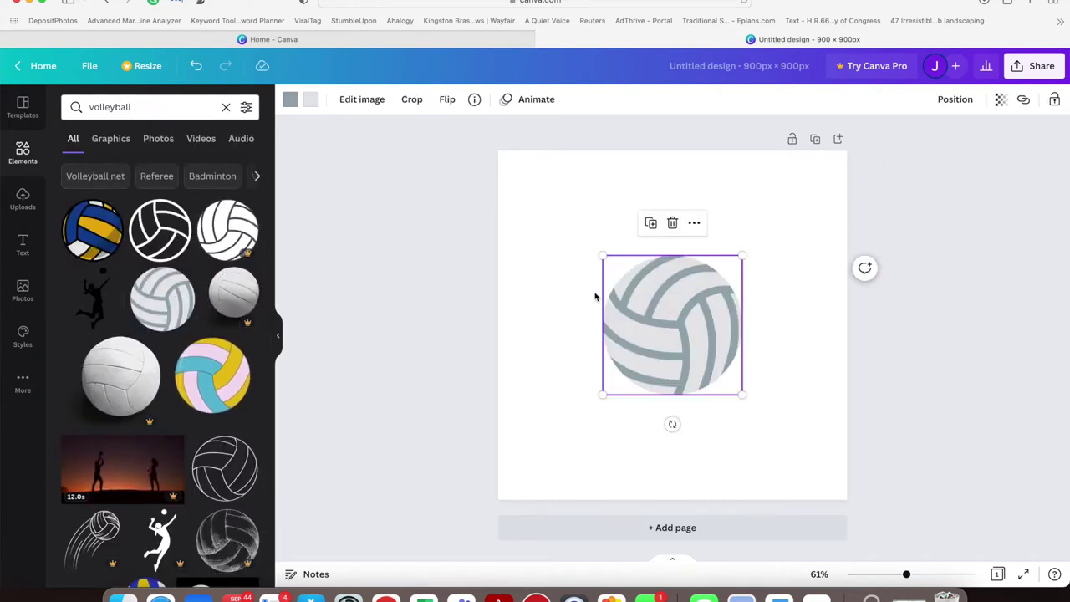
- Enlarge the volleyball graphic until it fills the whole 900 × 900 canvas
drag(603, 255, 490, 174)
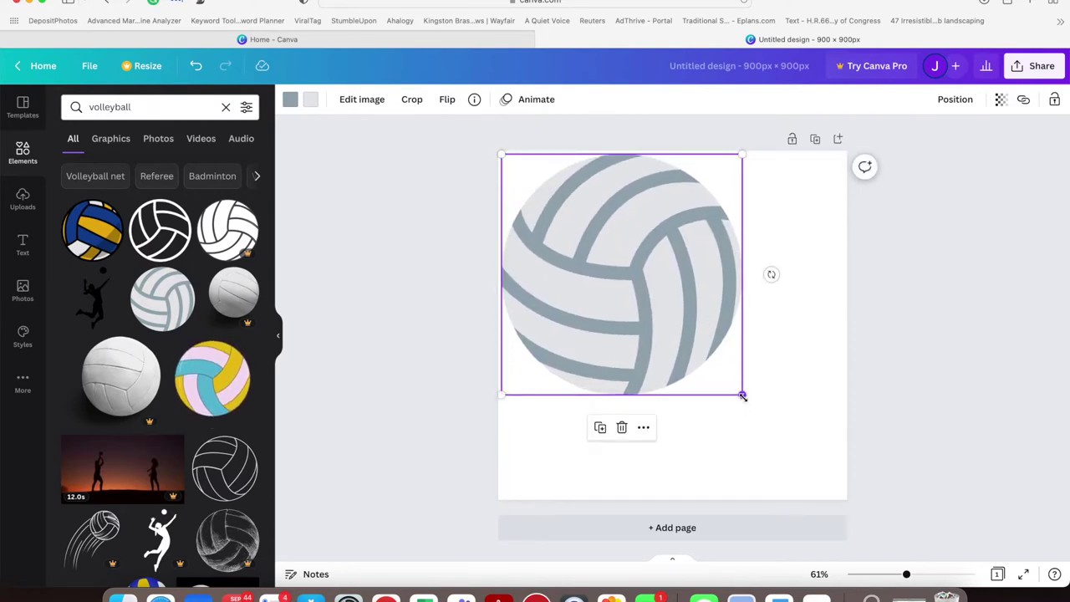
drag(741, 394, 849, 497)
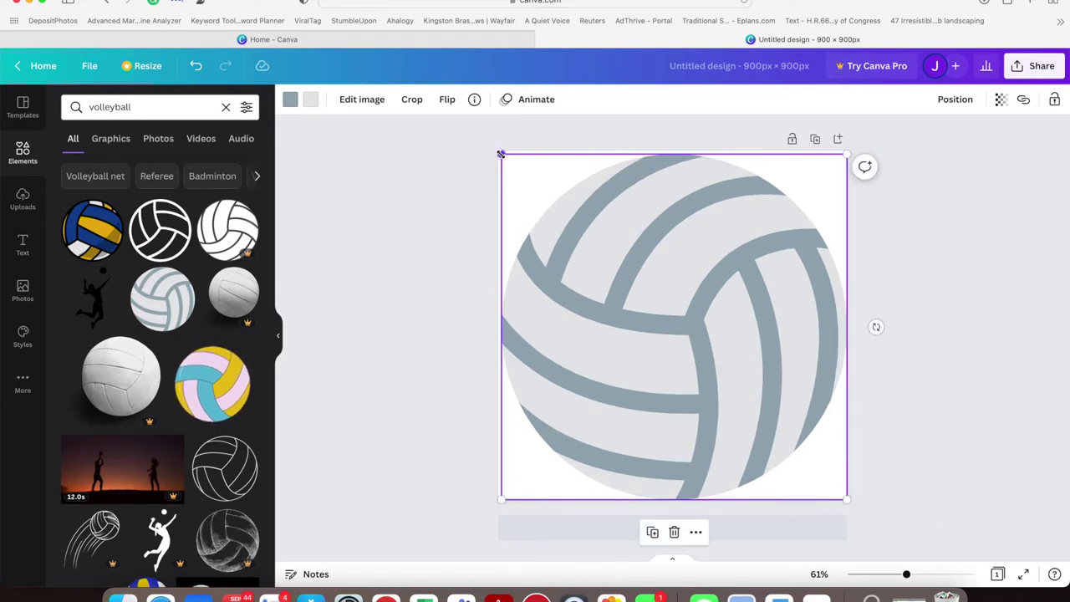
drag(501, 155, 498, 151)
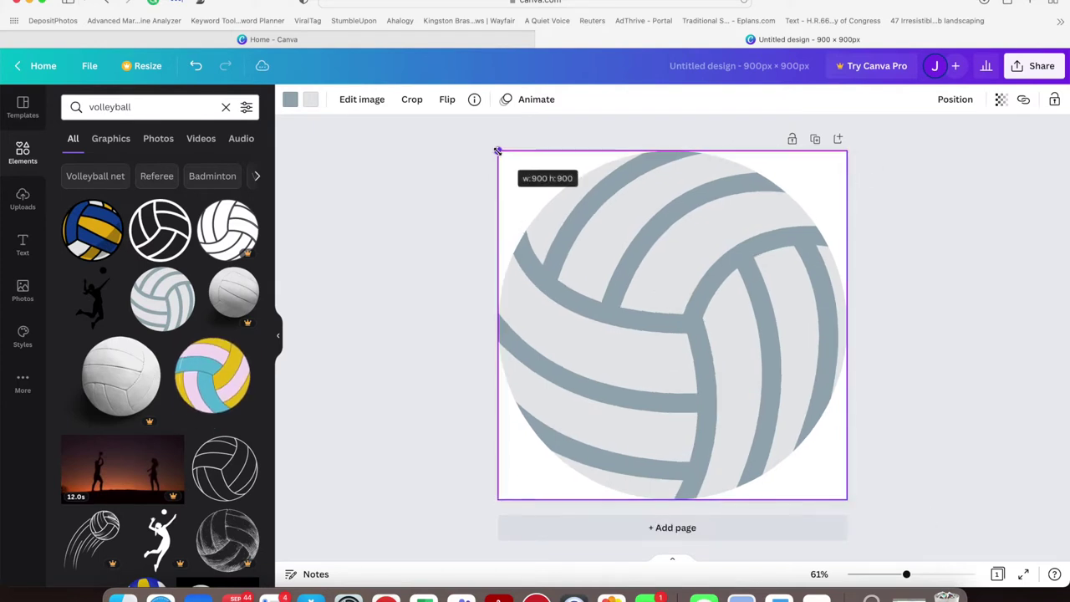
- Make the volleyball's stripes white and its body dark grey
click(291, 100)
click(246, 287)
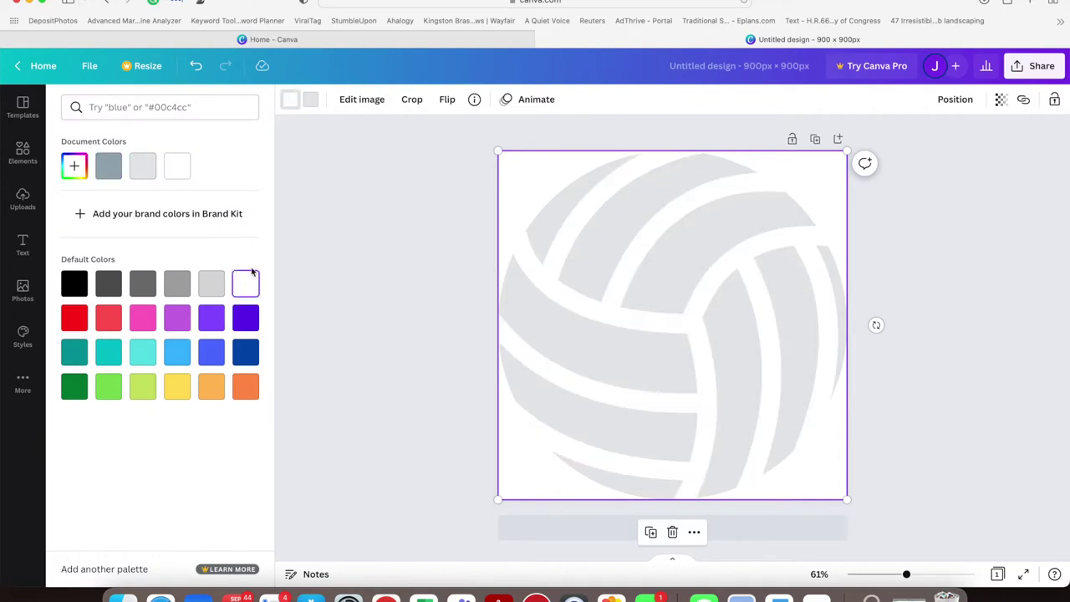
click(314, 104)
click(111, 285)
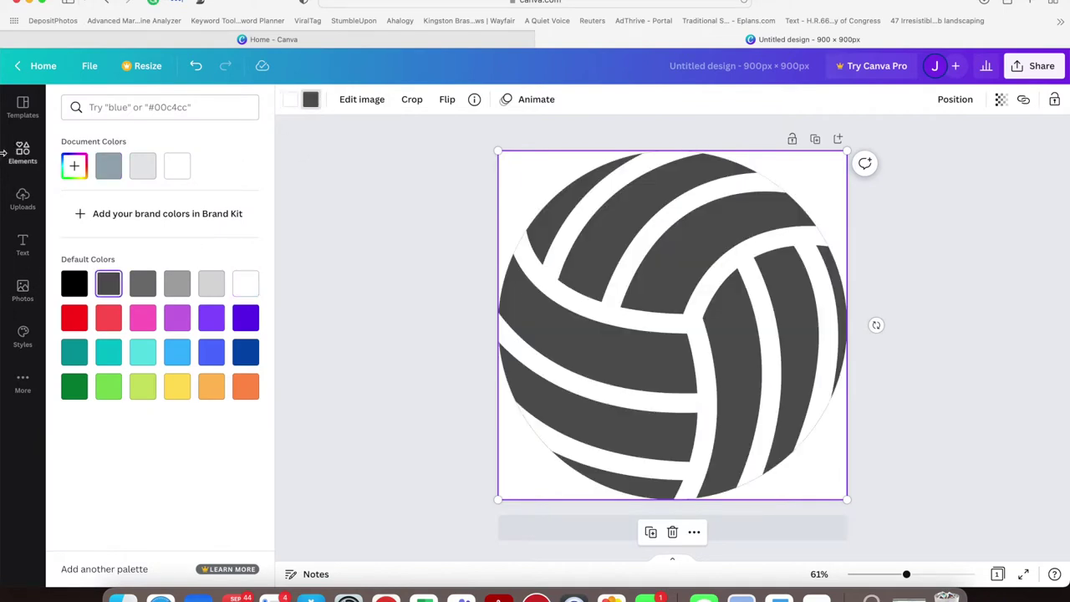
- Add a square shape from Elements and change the ball body to black
click(23, 154)
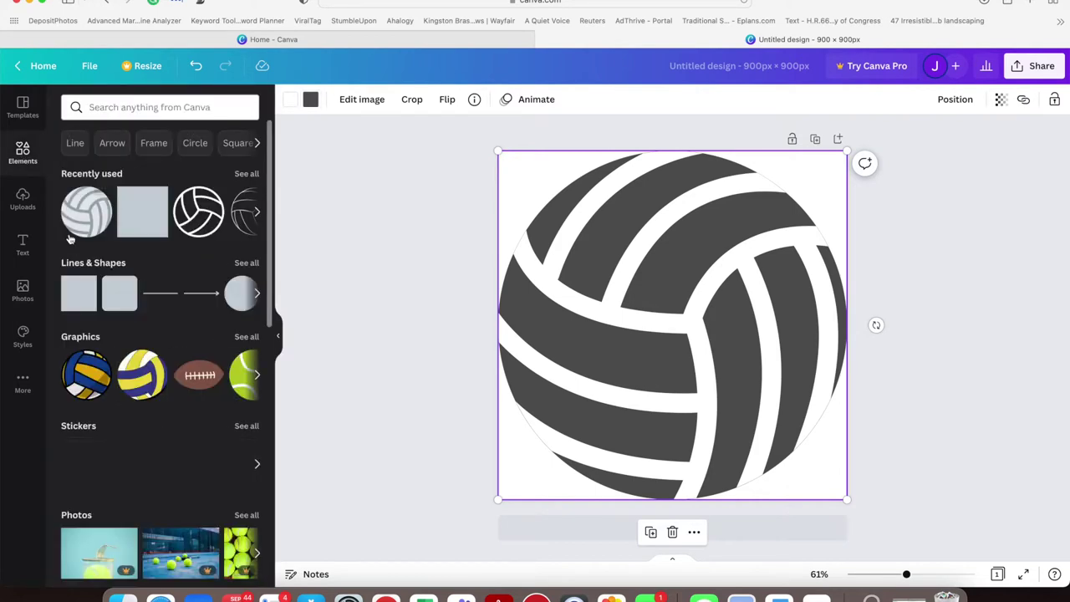
click(75, 297)
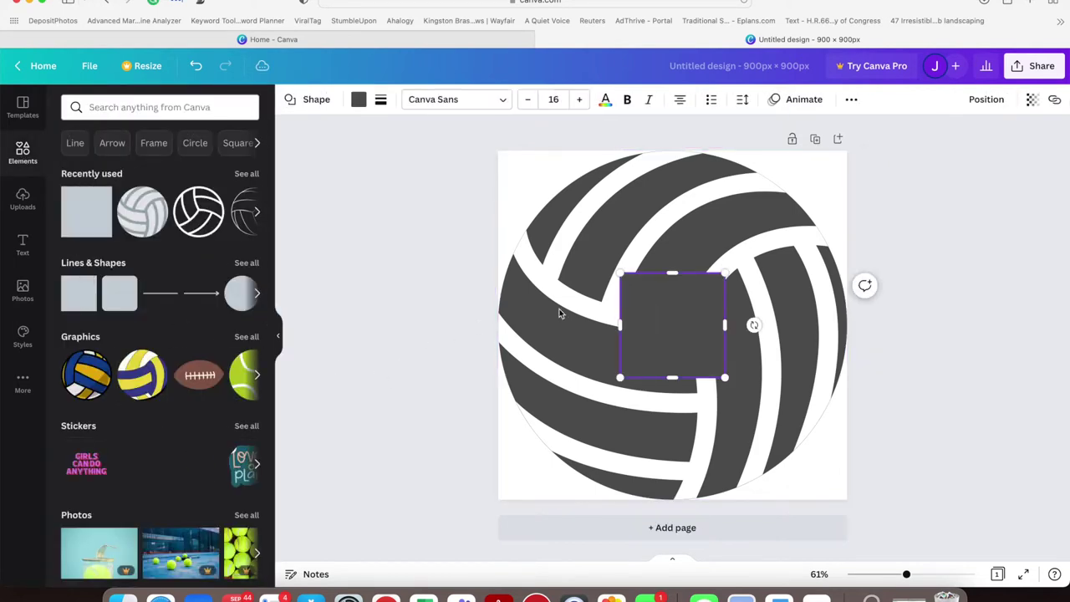
click(609, 218)
click(312, 106)
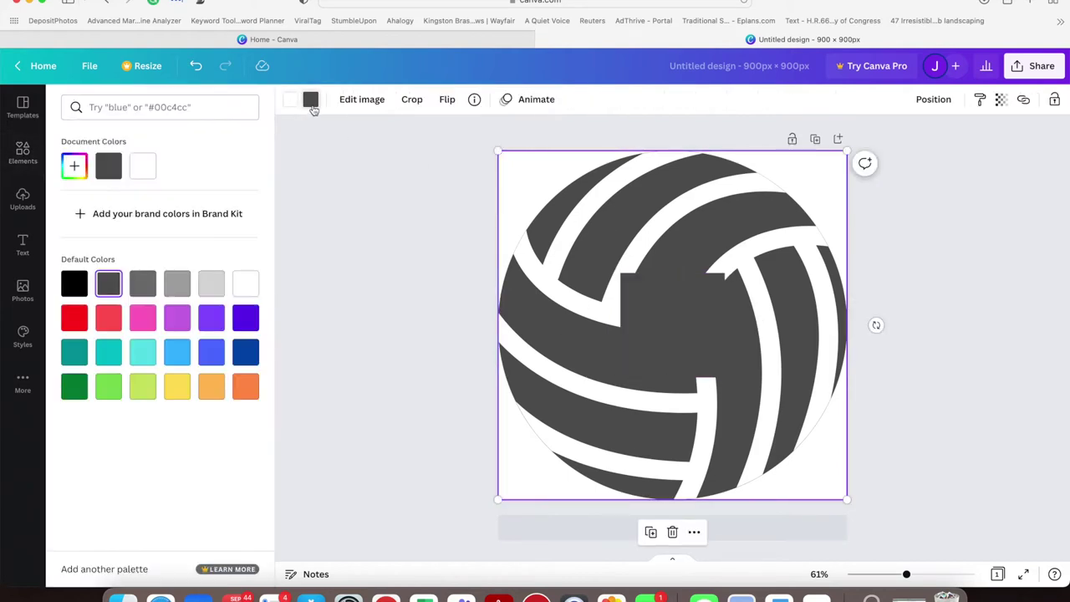
click(73, 288)
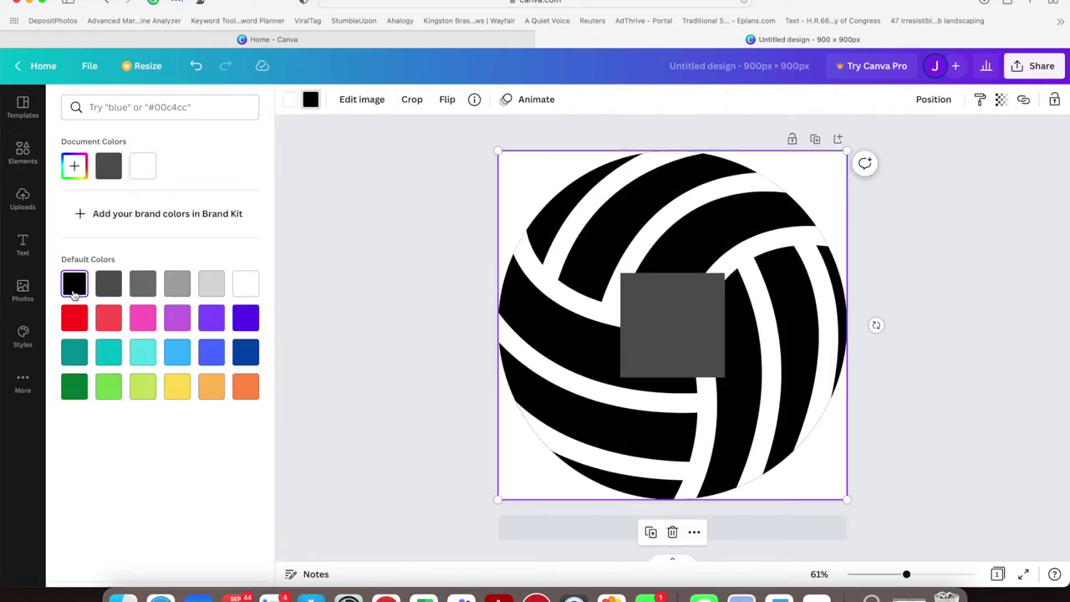
click(648, 326)
- Reshape the square into a slim bar stretched across the middle of the ball
drag(656, 327, 530, 327)
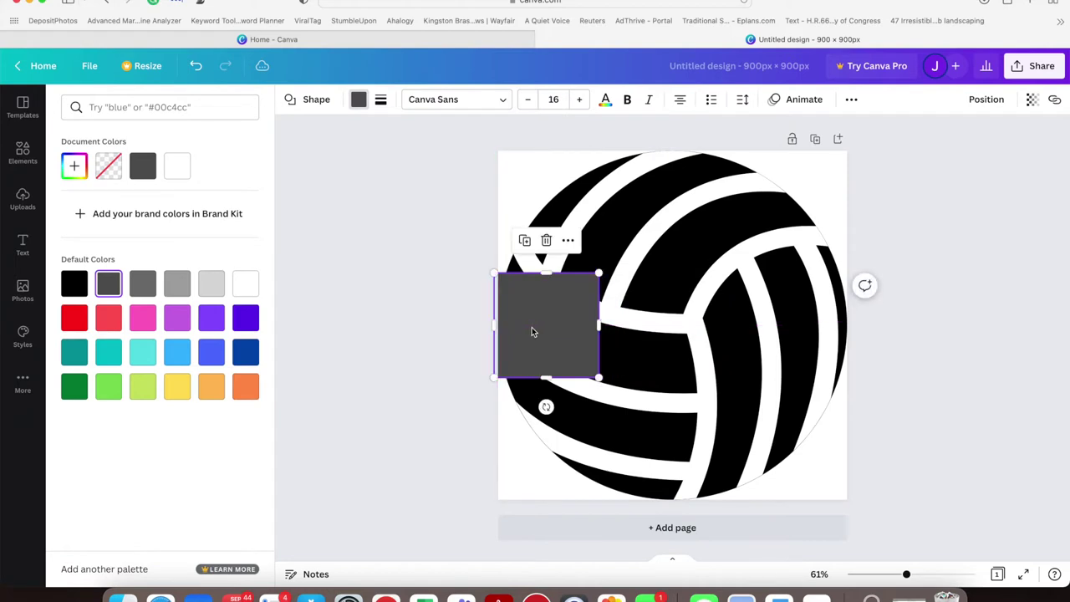
drag(600, 325, 847, 325)
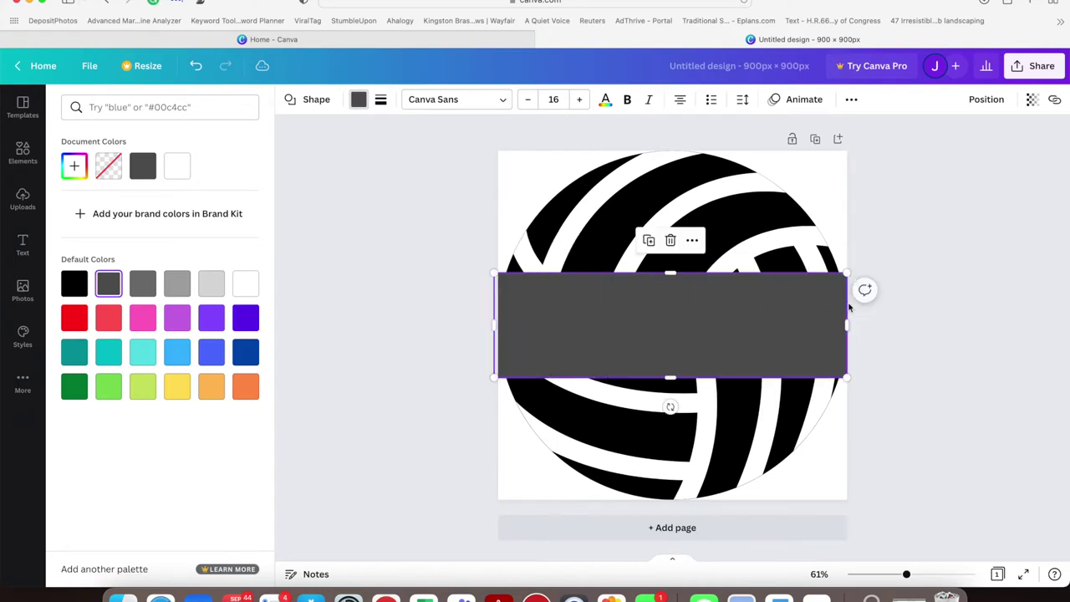
drag(667, 274, 669, 284)
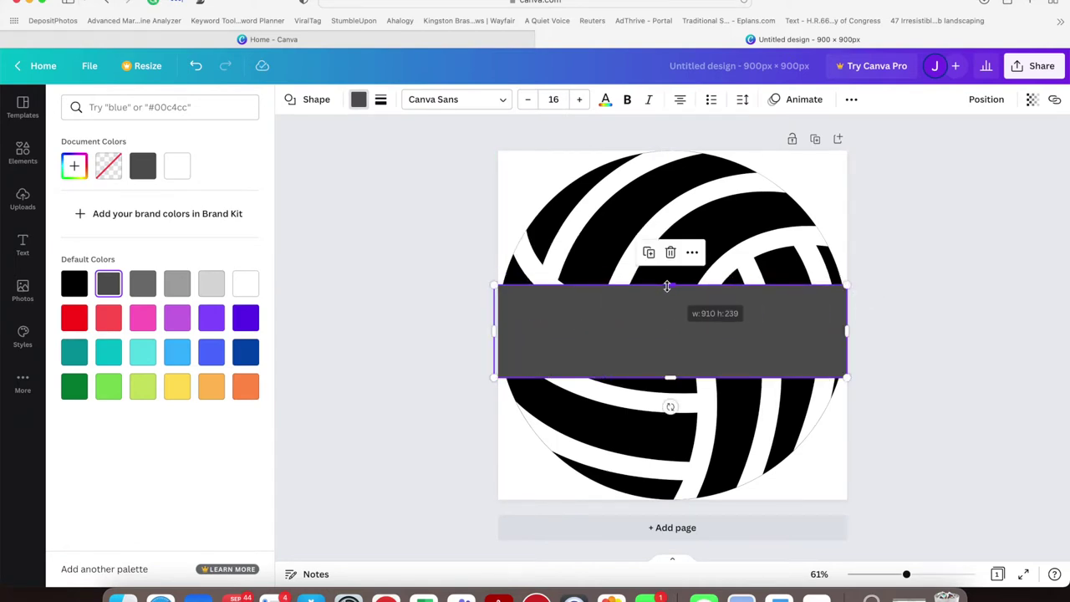
right_click(669, 285)
click(636, 326)
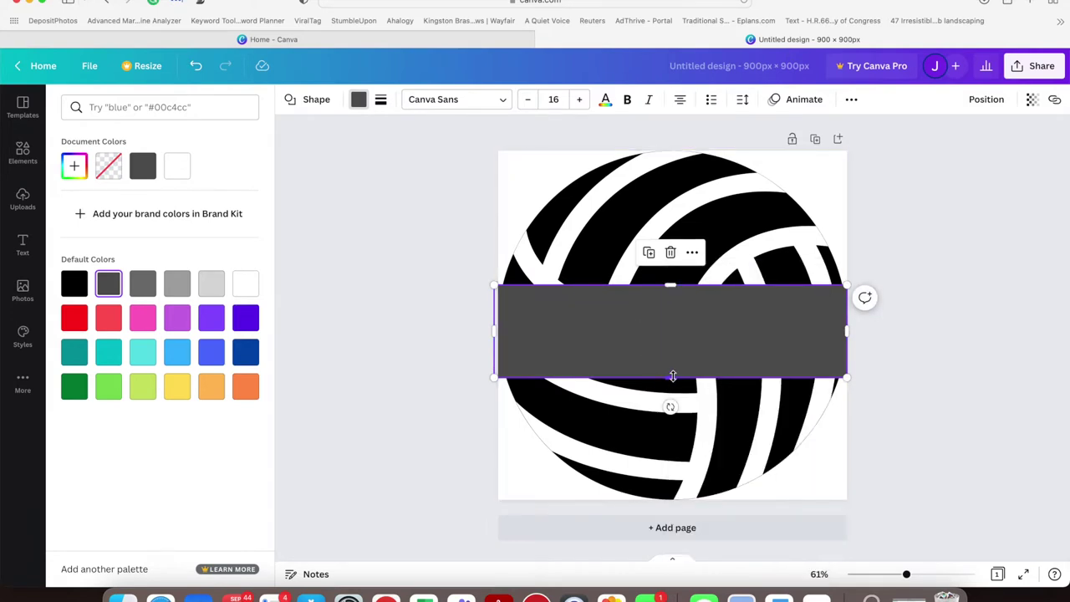
drag(671, 378, 674, 362)
click(676, 330)
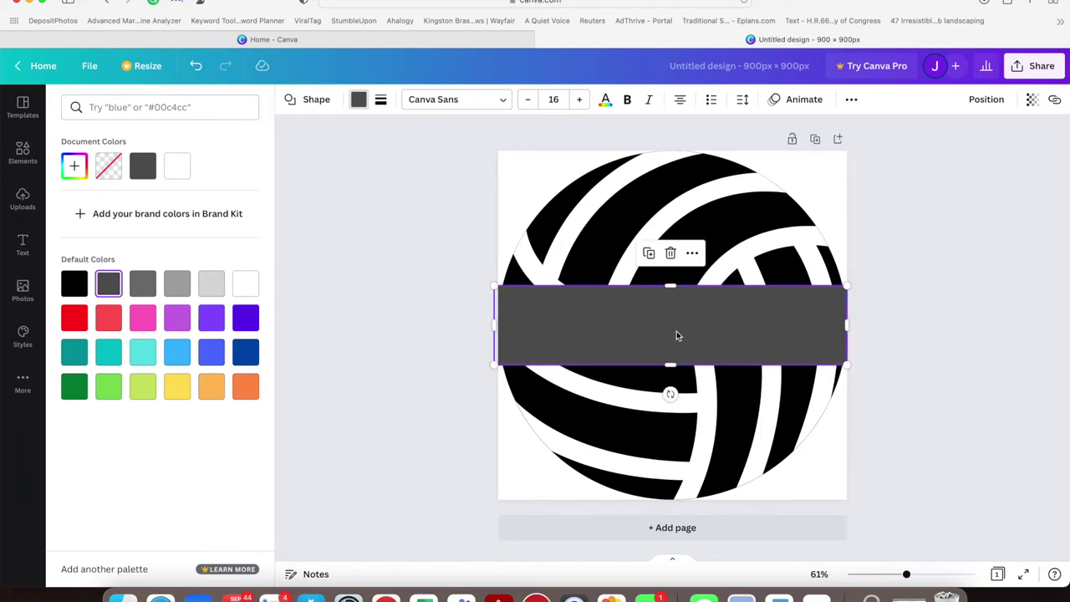
- Colour the bar white so it forms a band across the volleyball
key(Escape)
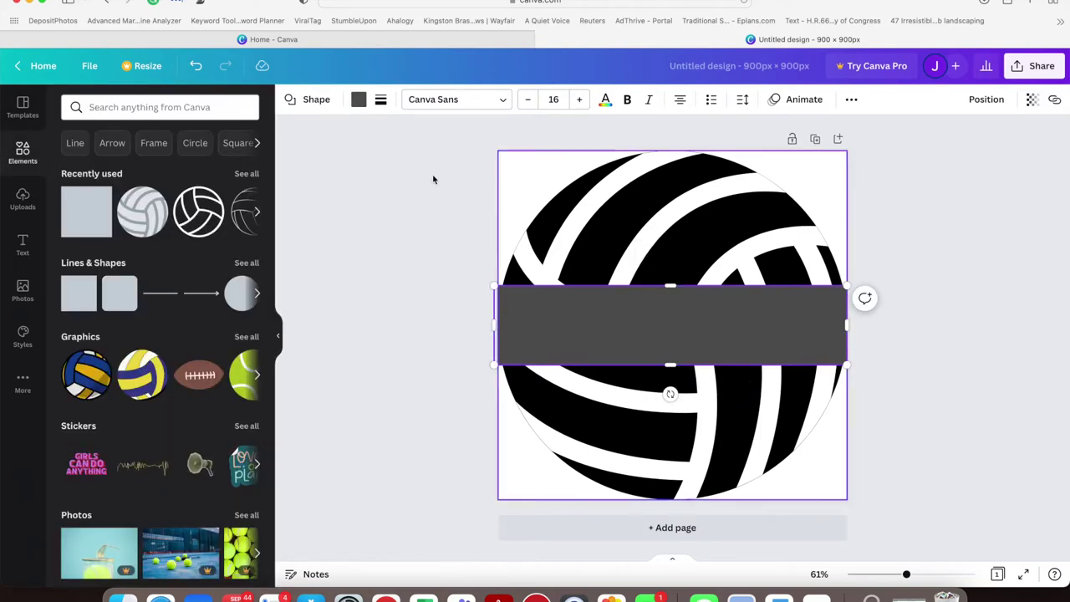
click(359, 100)
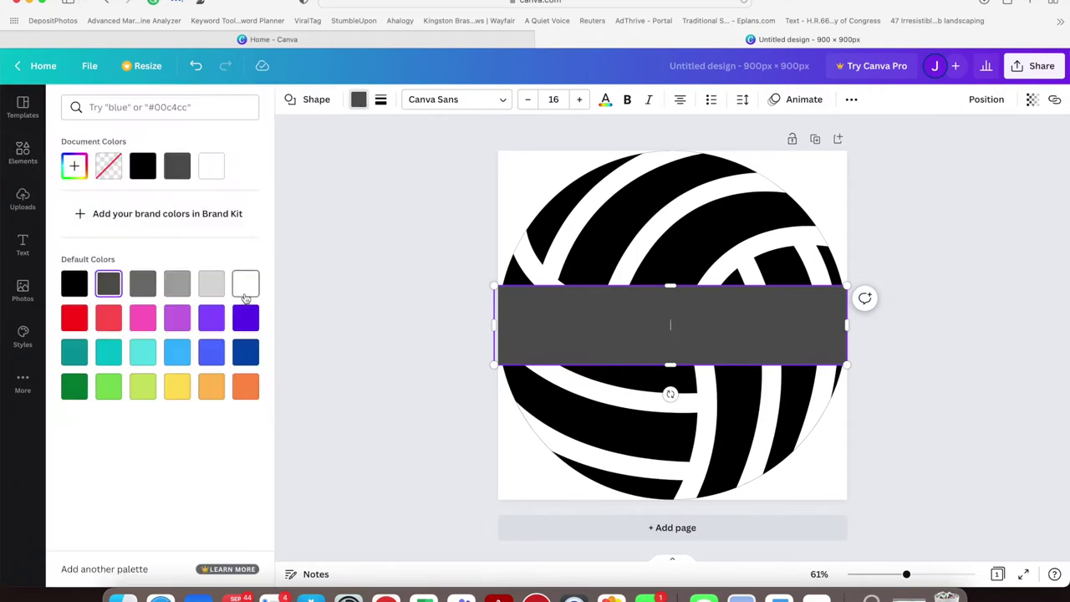
click(246, 284)
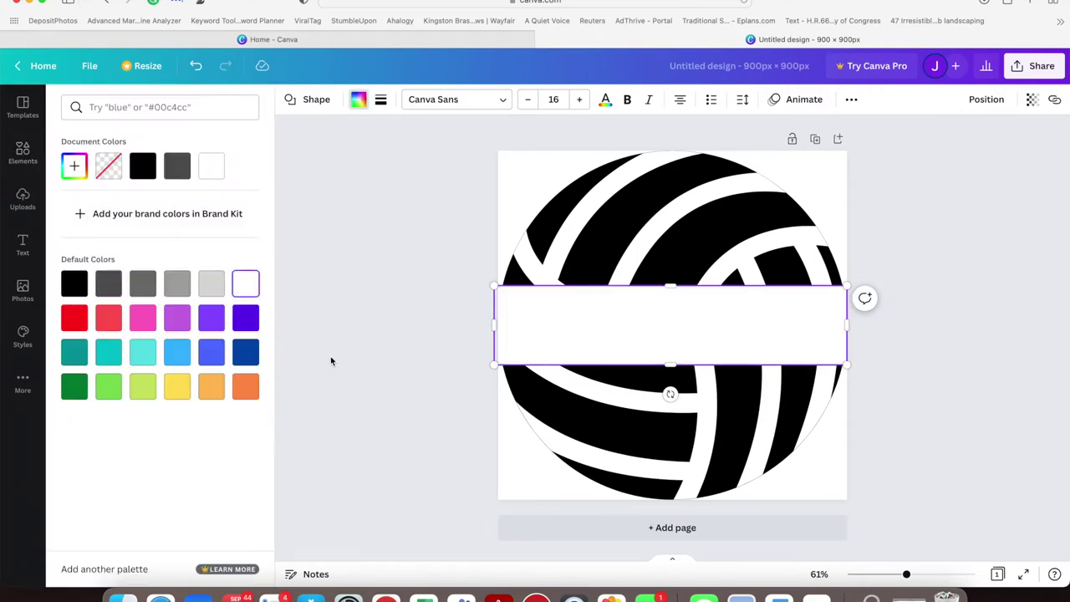
key(Escape)
key(Escape)
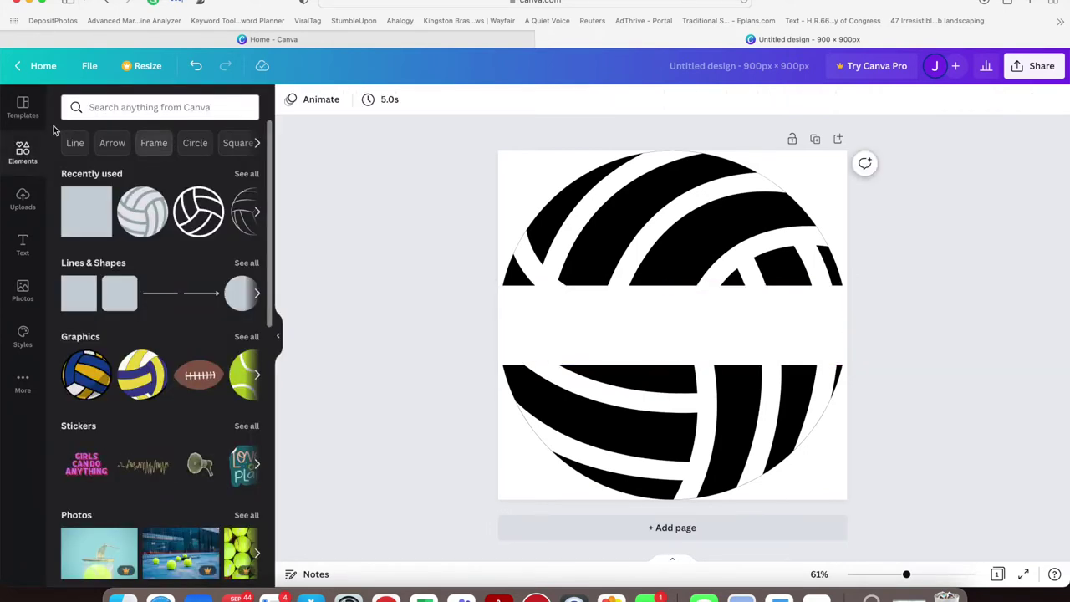
- Add a heading reading 'KENZIE' and set its font to Sports World
click(23, 243)
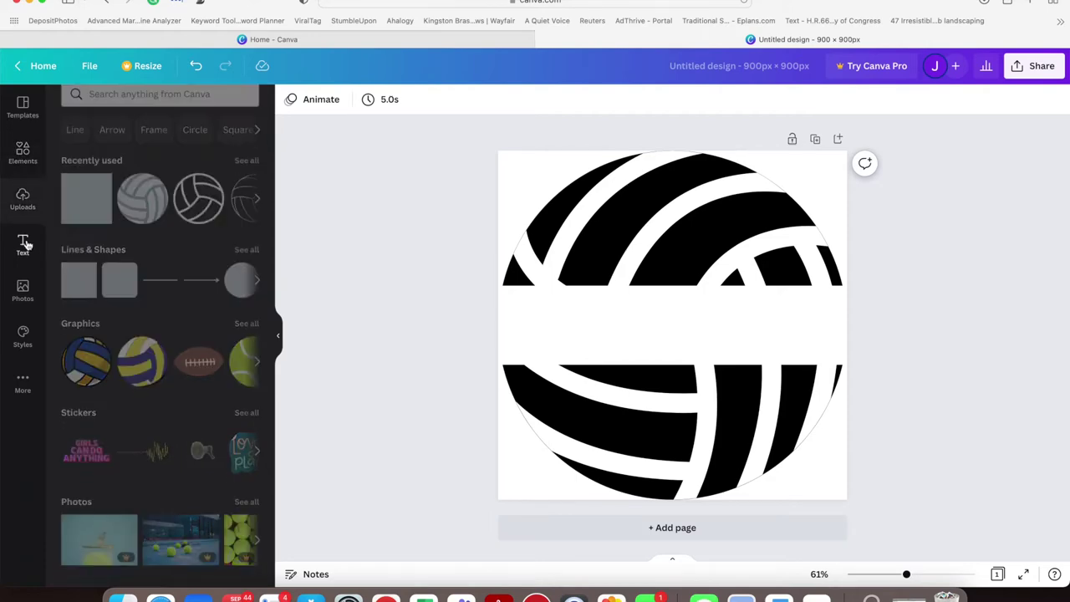
click(144, 205)
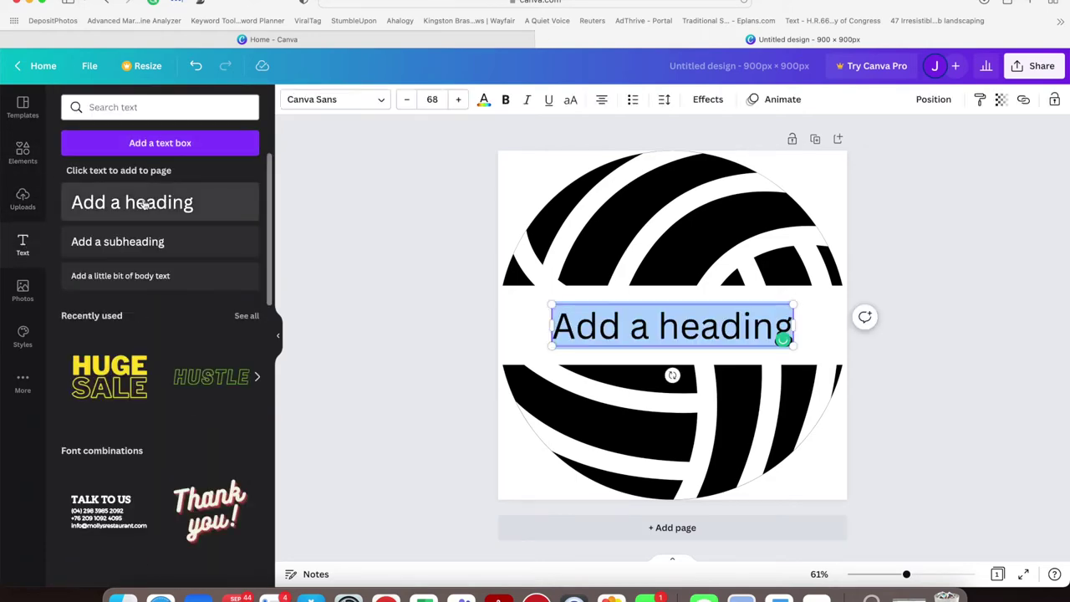
text(KL)
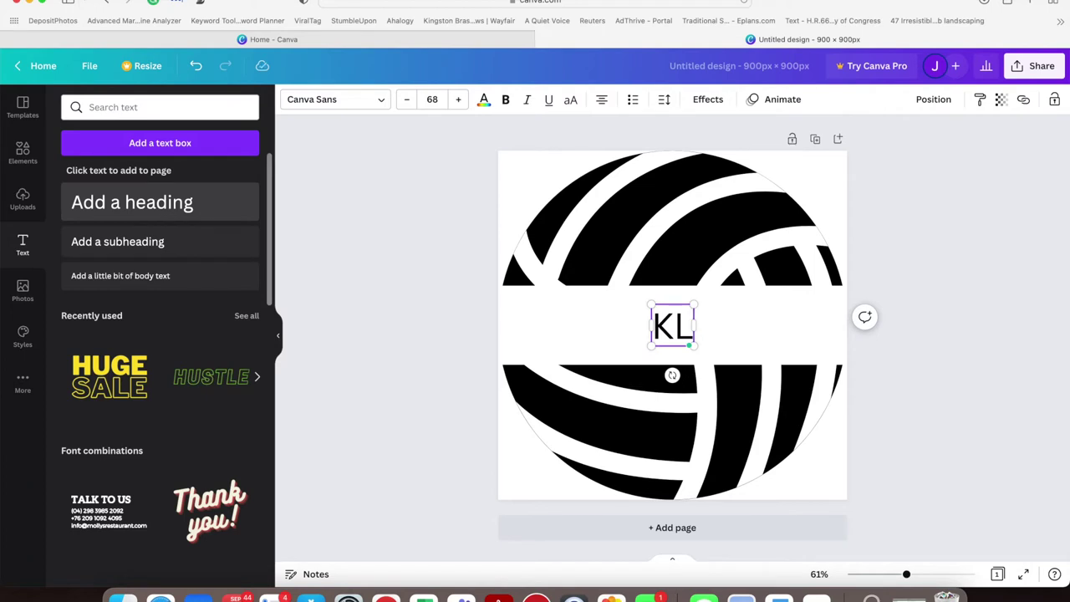
key(BackSpace)
text(ENZIE)
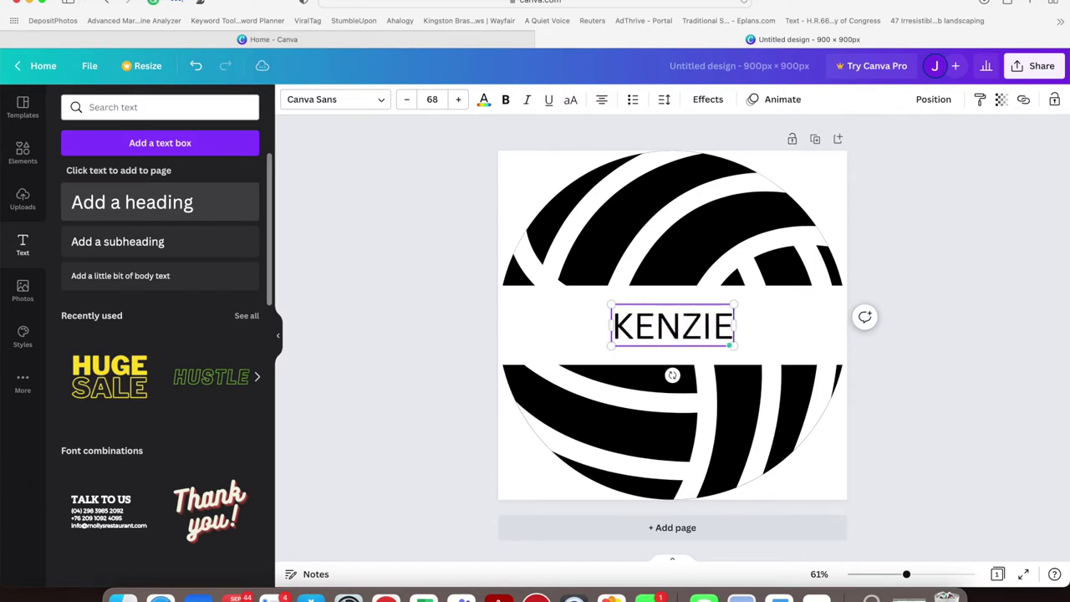
click(366, 104)
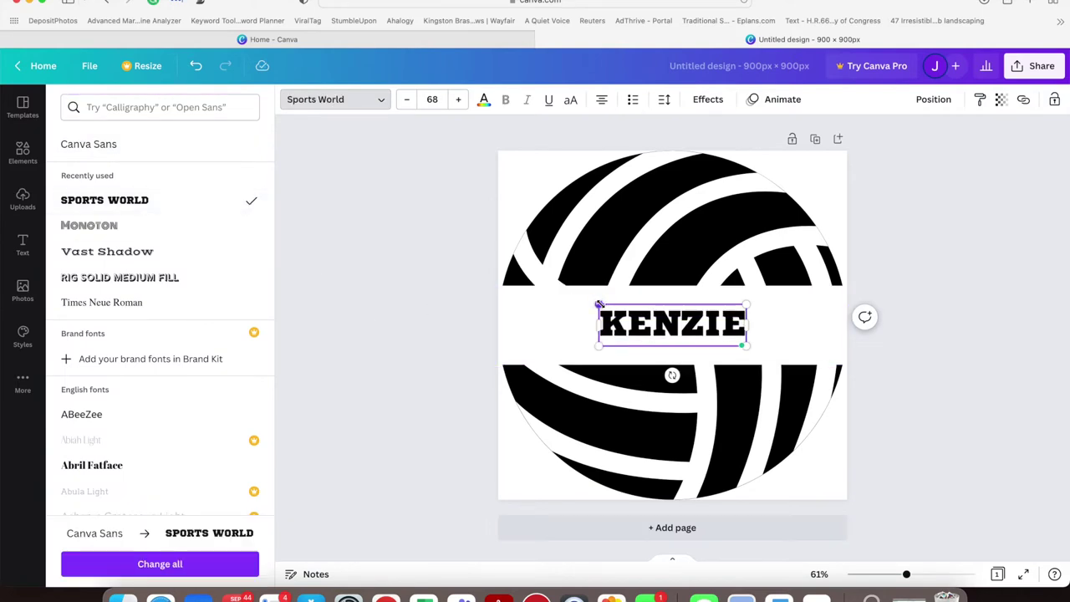
- Enlarge KENZIE and widen its text box to span the white band edge to edge
drag(598, 304, 511, 276)
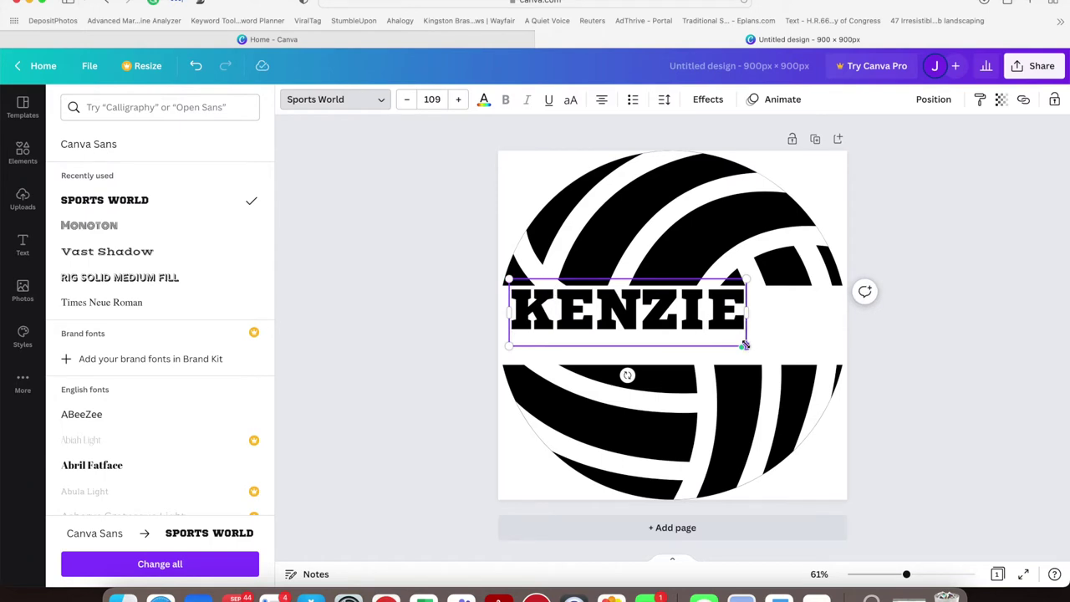
drag(745, 344, 829, 387)
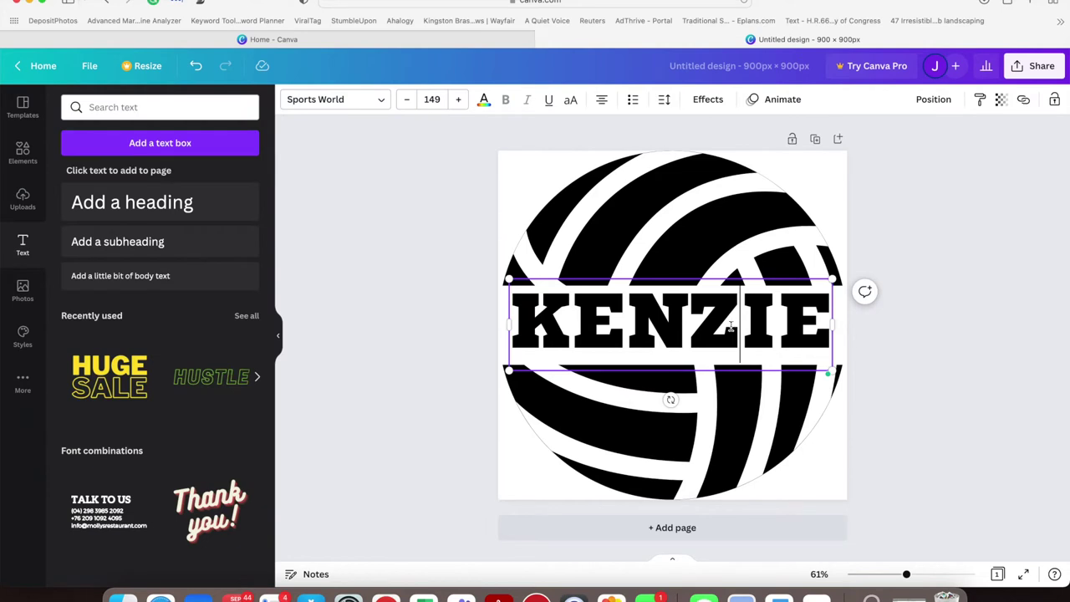
click(924, 392)
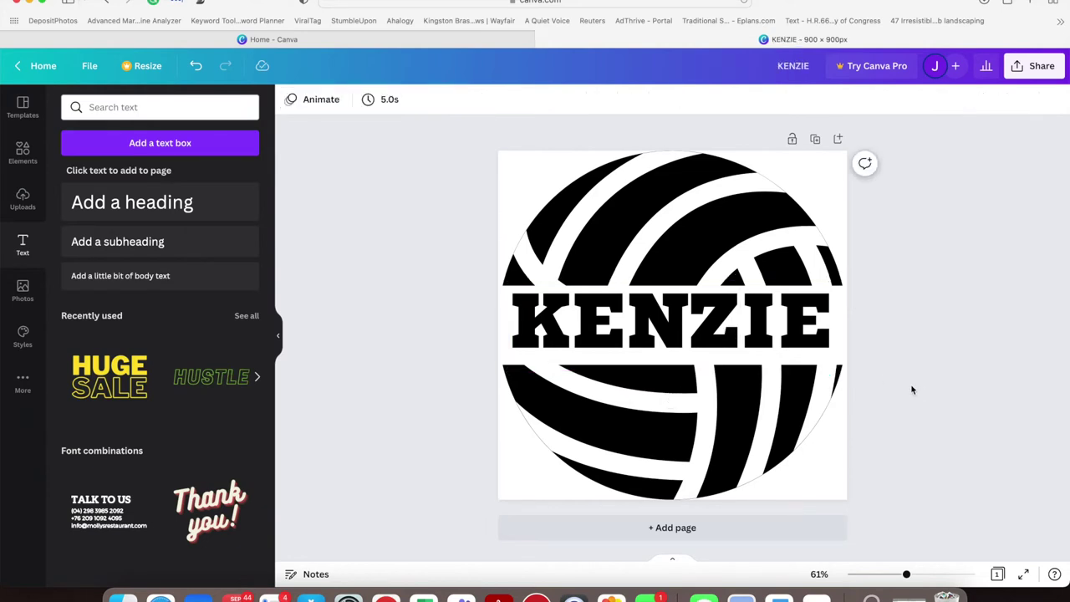
drag(755, 337, 762, 348)
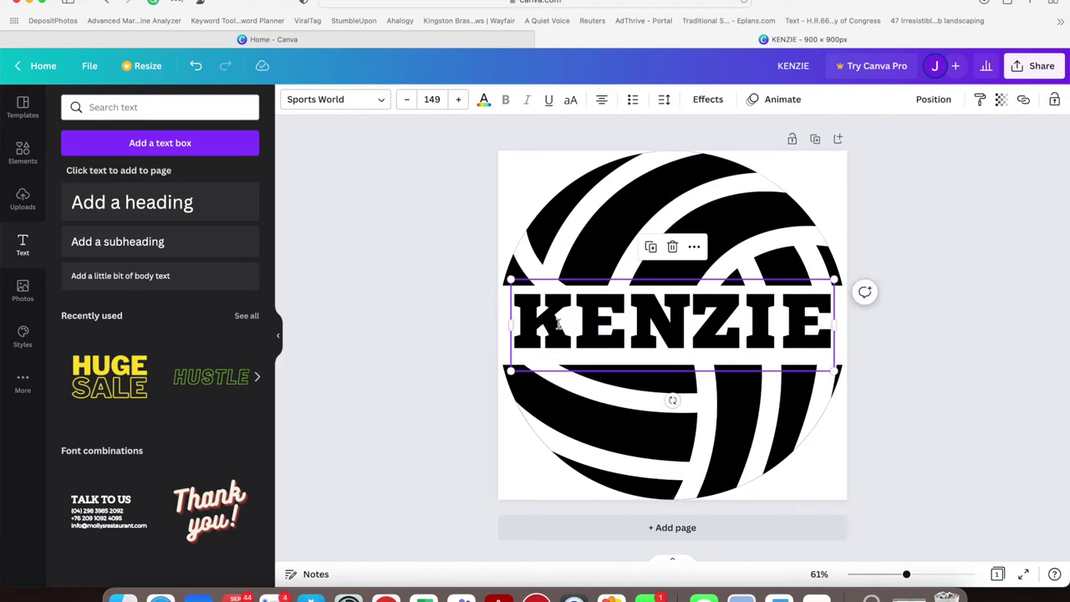
drag(511, 323, 497, 327)
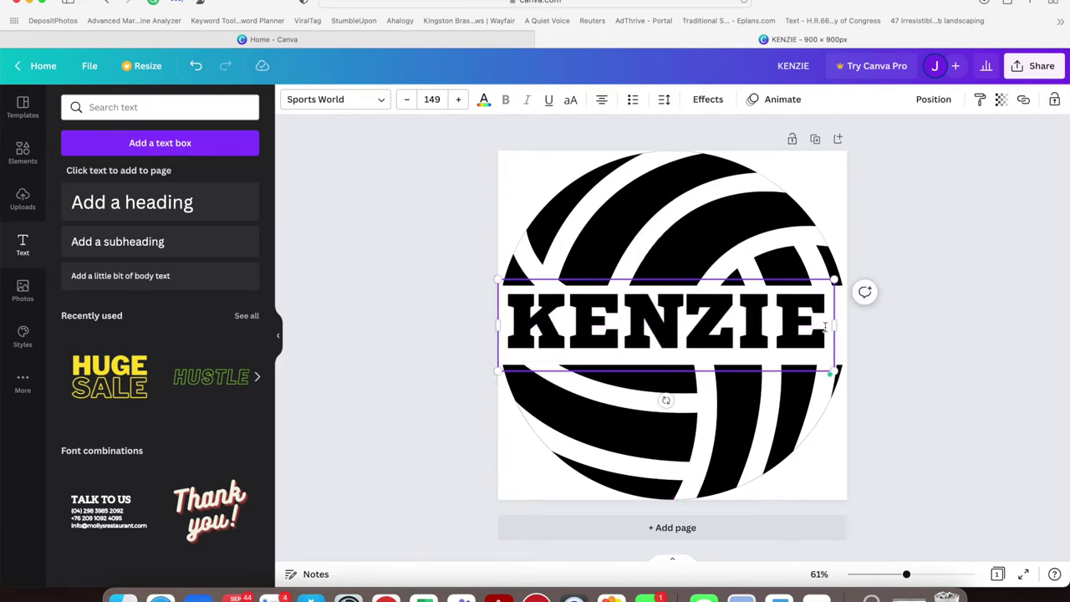
drag(835, 327, 848, 327)
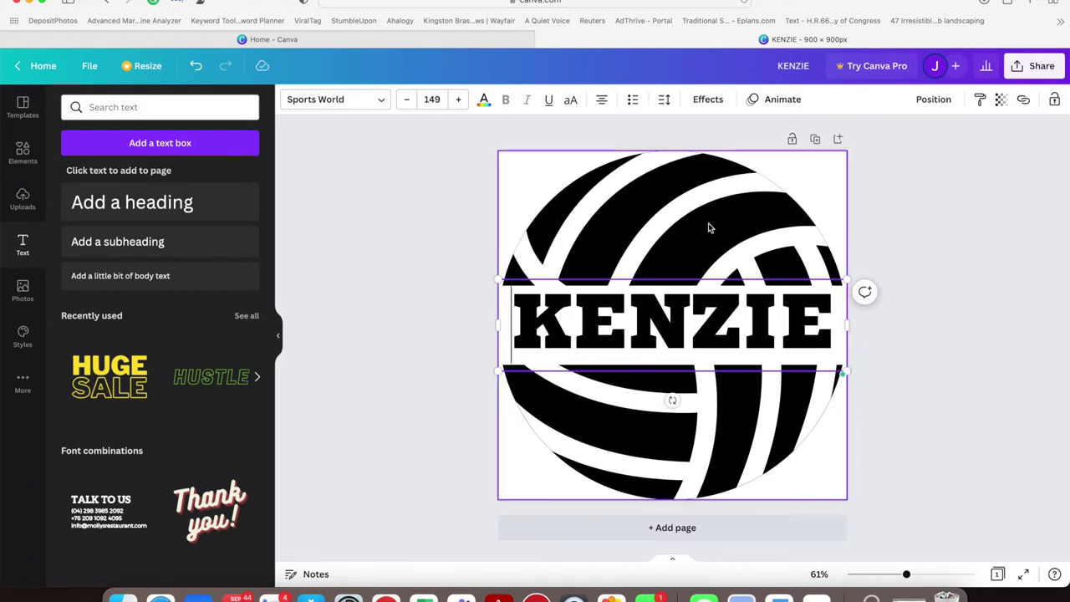
- Set KENZIE's letter spacing to about 38 and nudge the text slightly down in the band
click(665, 101)
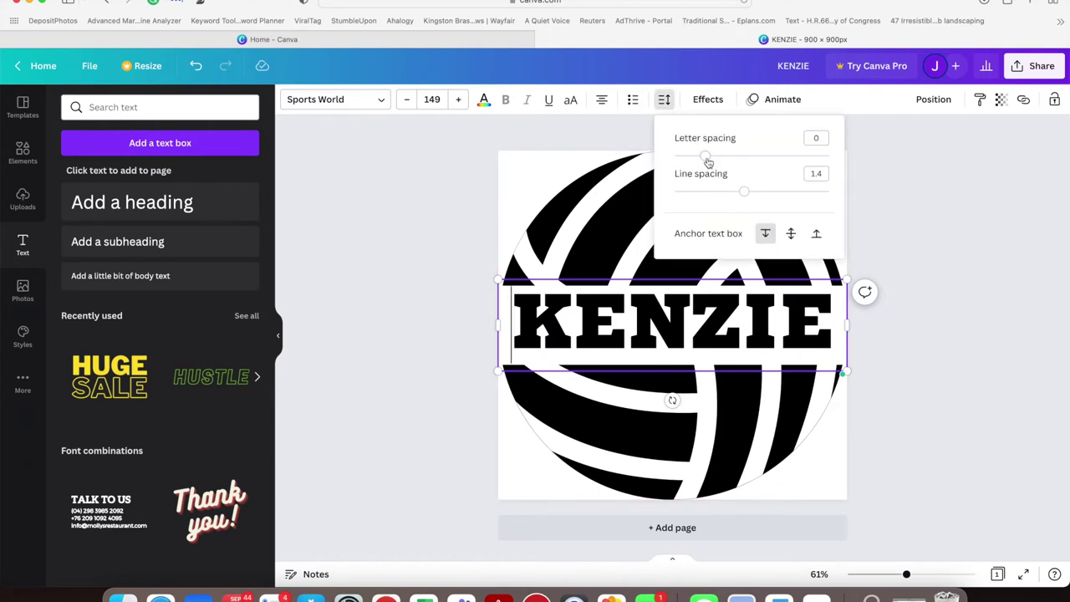
drag(709, 160, 713, 160)
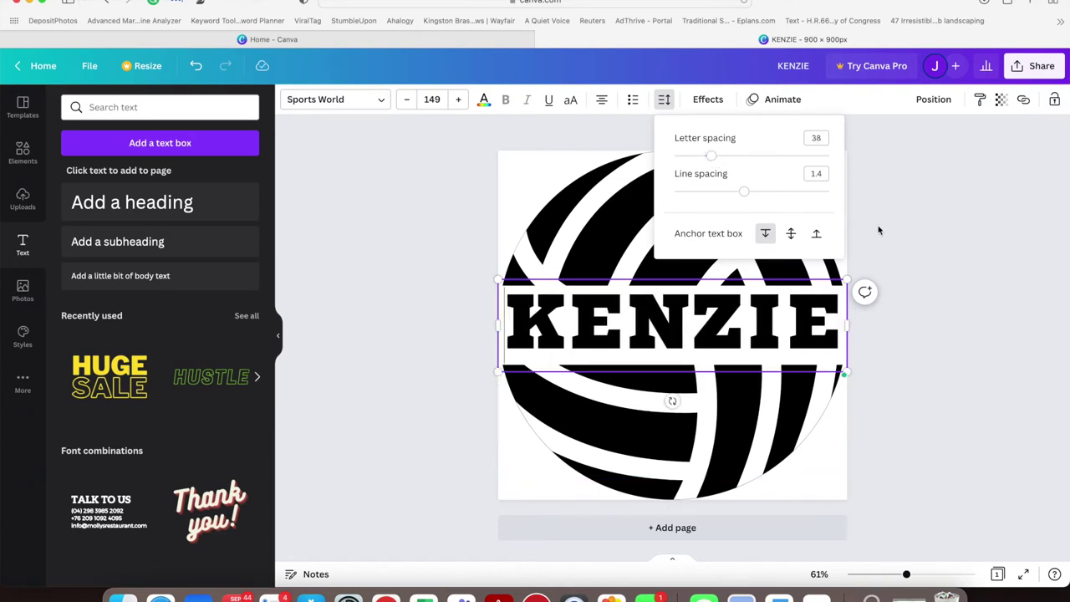
click(913, 243)
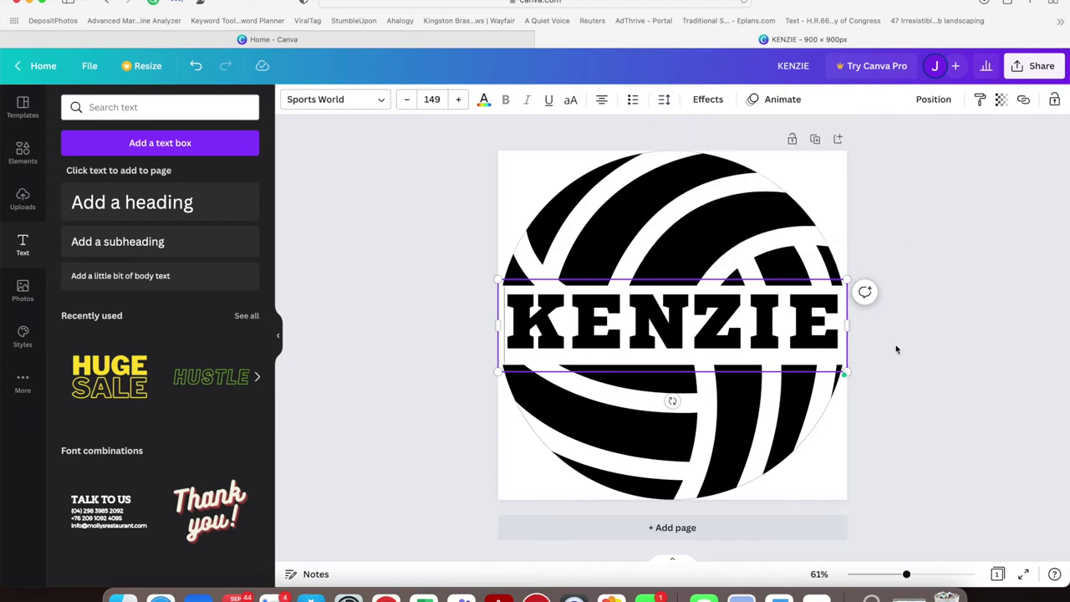
click(918, 385)
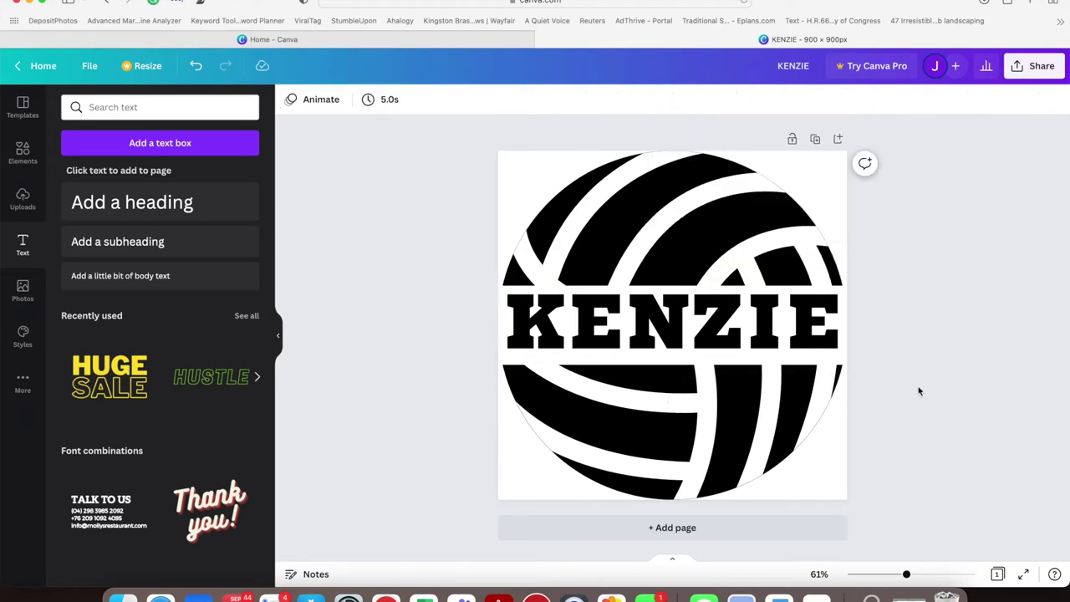
click(770, 332)
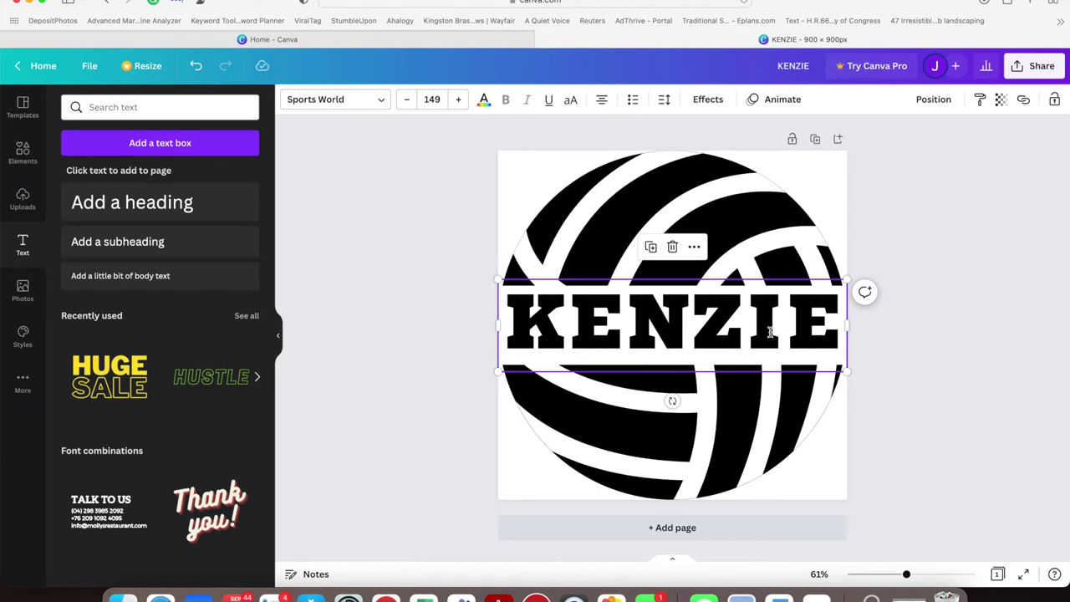
drag(771, 332, 769, 335)
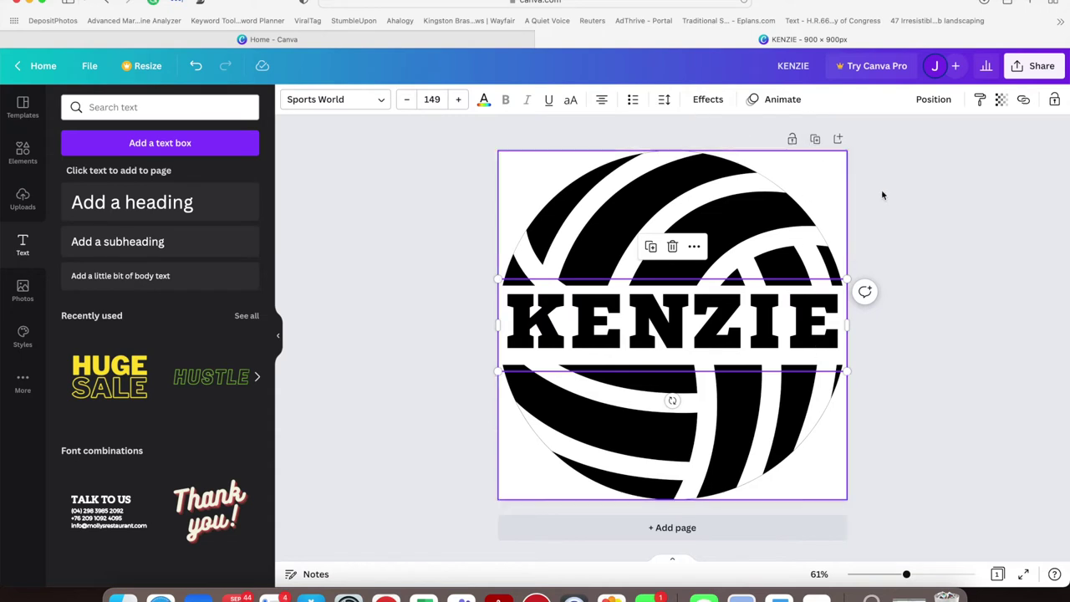
click(907, 214)
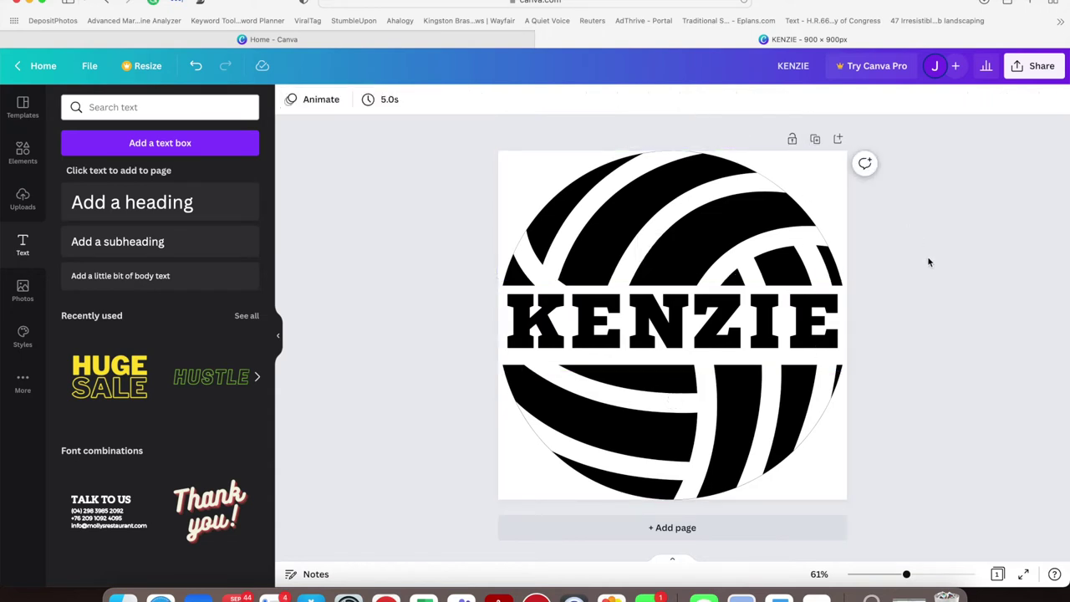
- Download the design as KENZIE.png into the volleyball folder, replacing the old copy, then switch to Cricut Design Space
click(1021, 73)
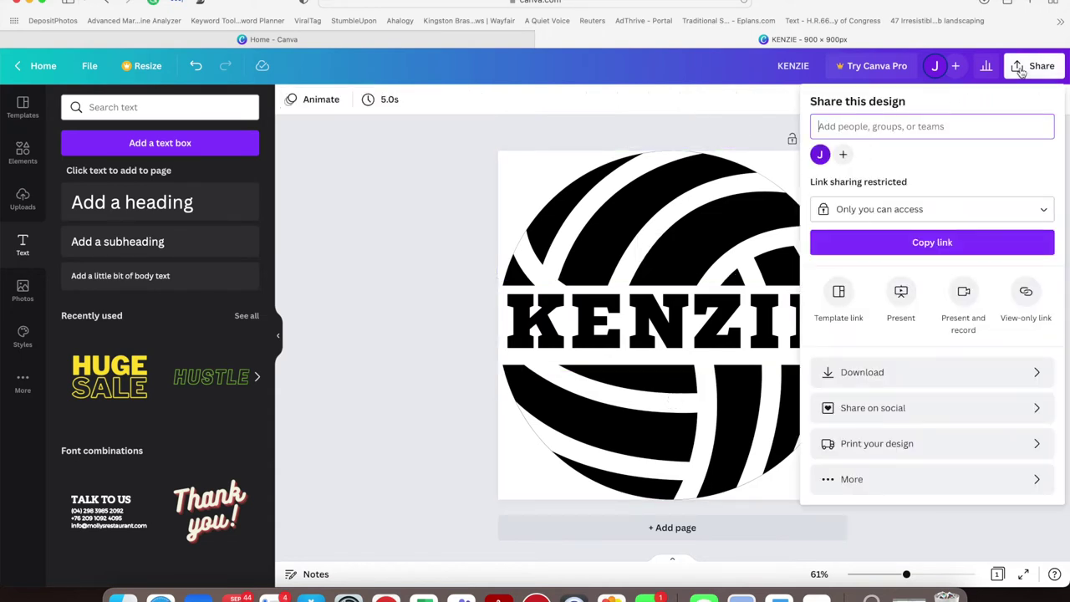
click(882, 372)
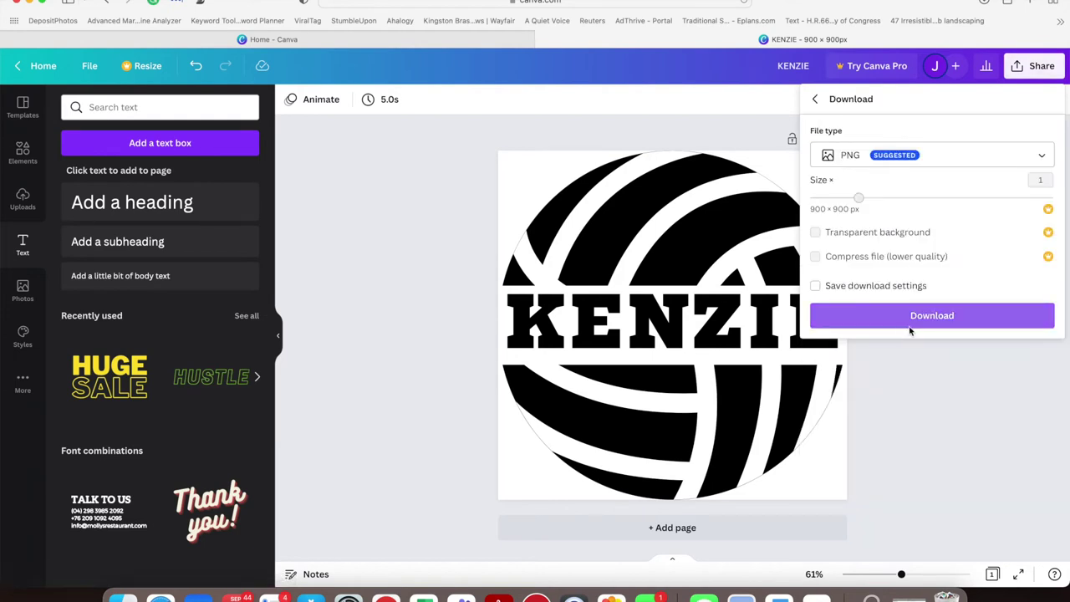
click(914, 326)
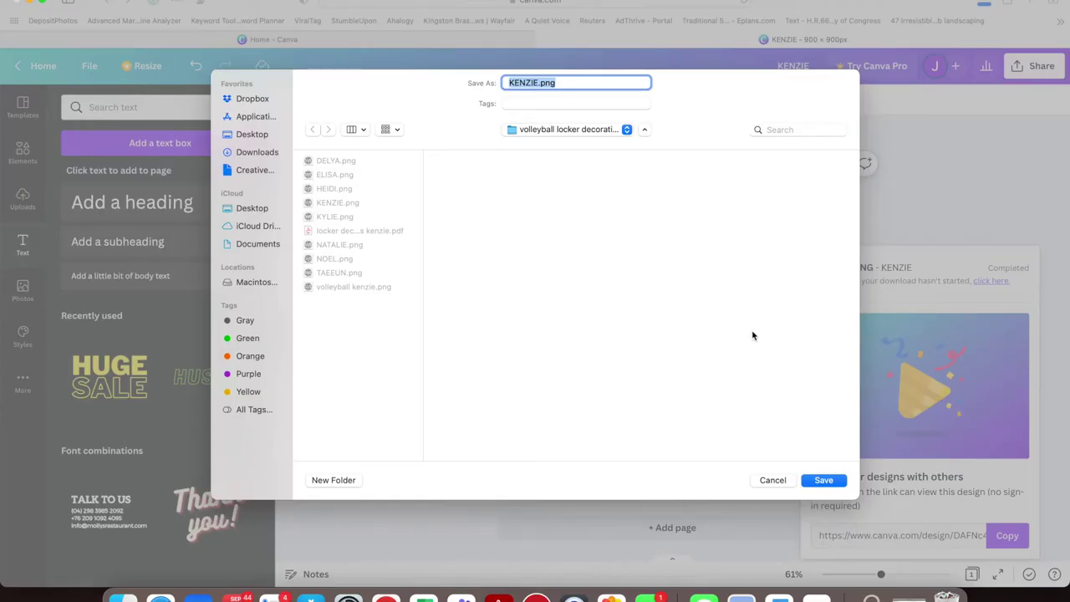
click(838, 480)
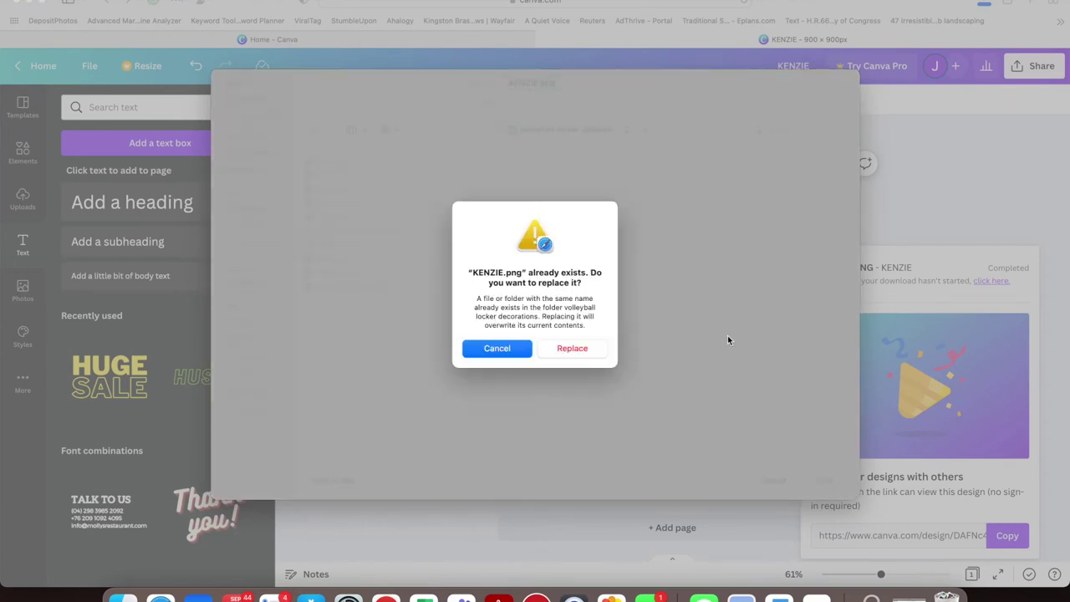
click(577, 348)
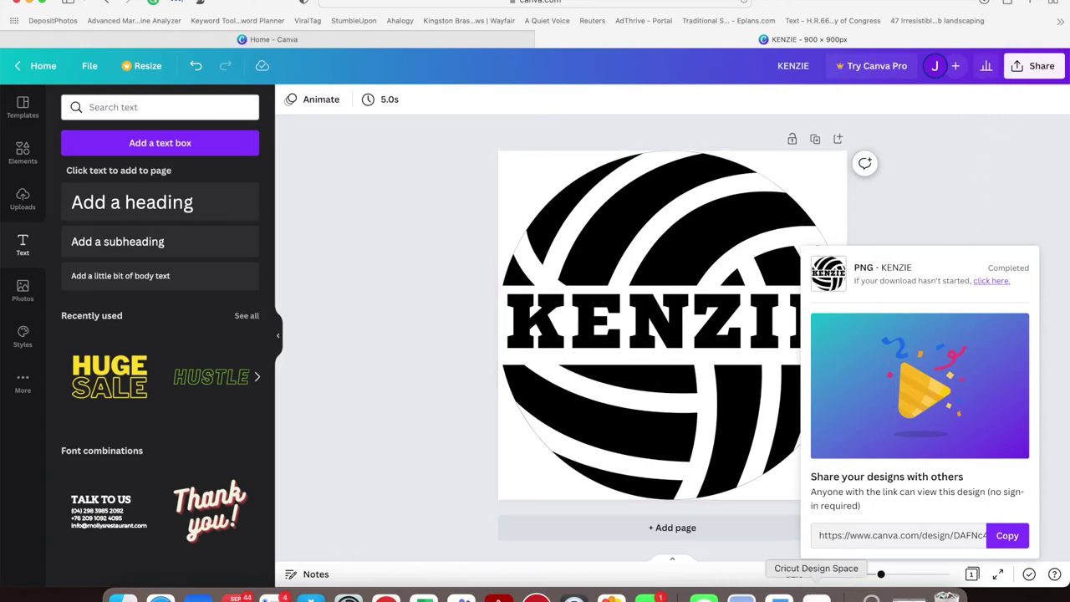
click(816, 595)
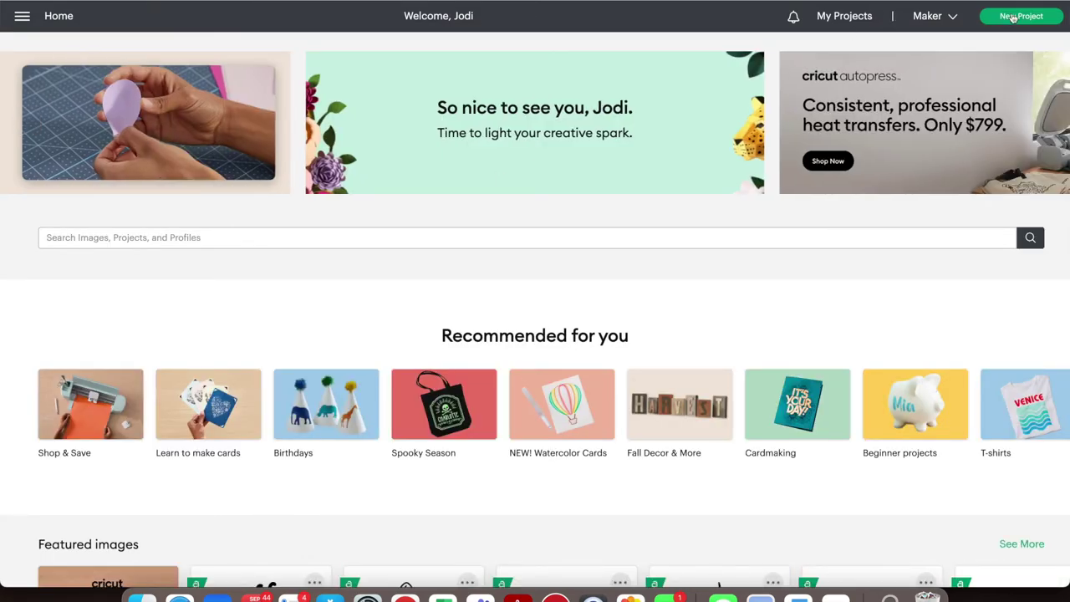
- Start a new Cricut project and browse an image upload to the 'volleyball locker decorations' folder
click(1013, 16)
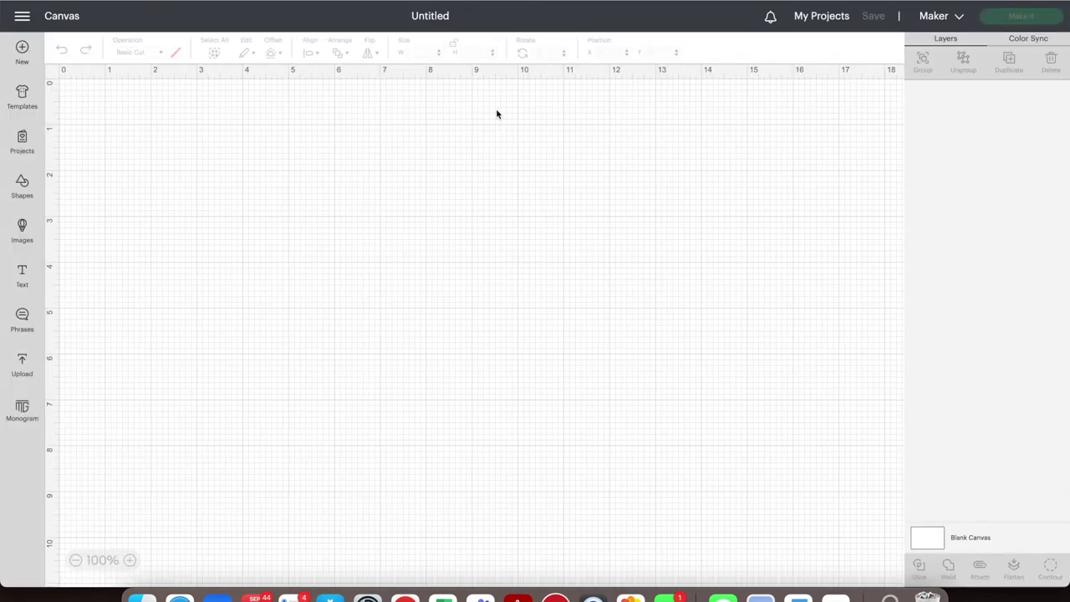
click(22, 366)
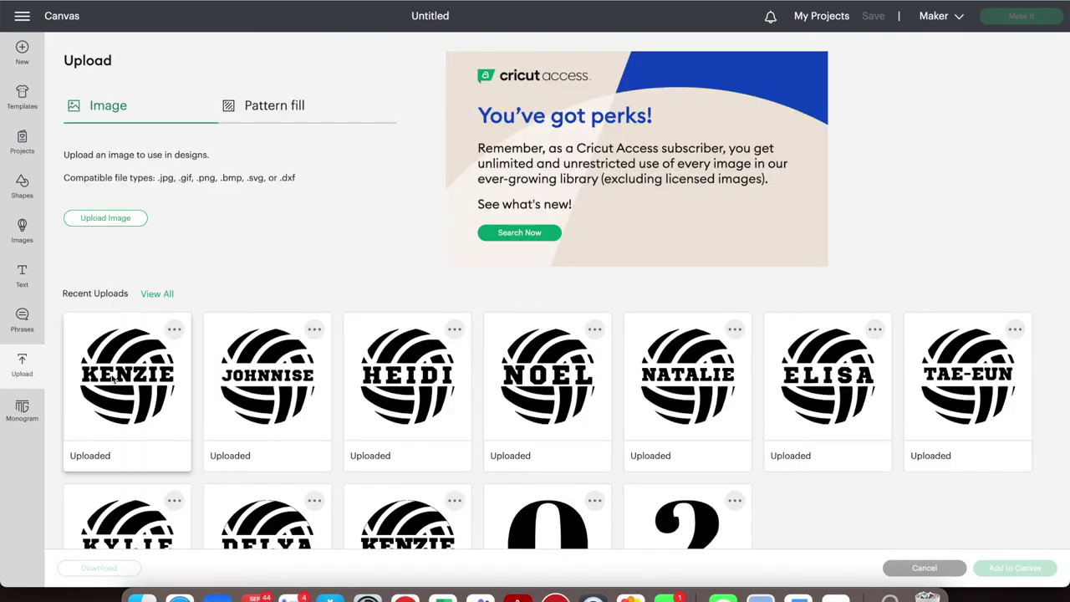
click(118, 221)
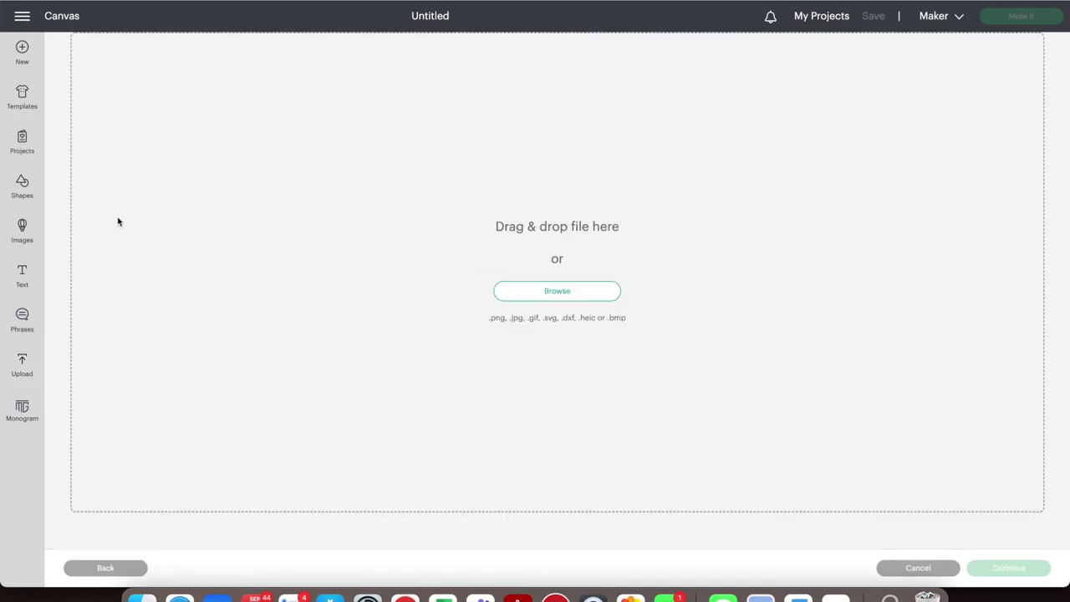
click(520, 297)
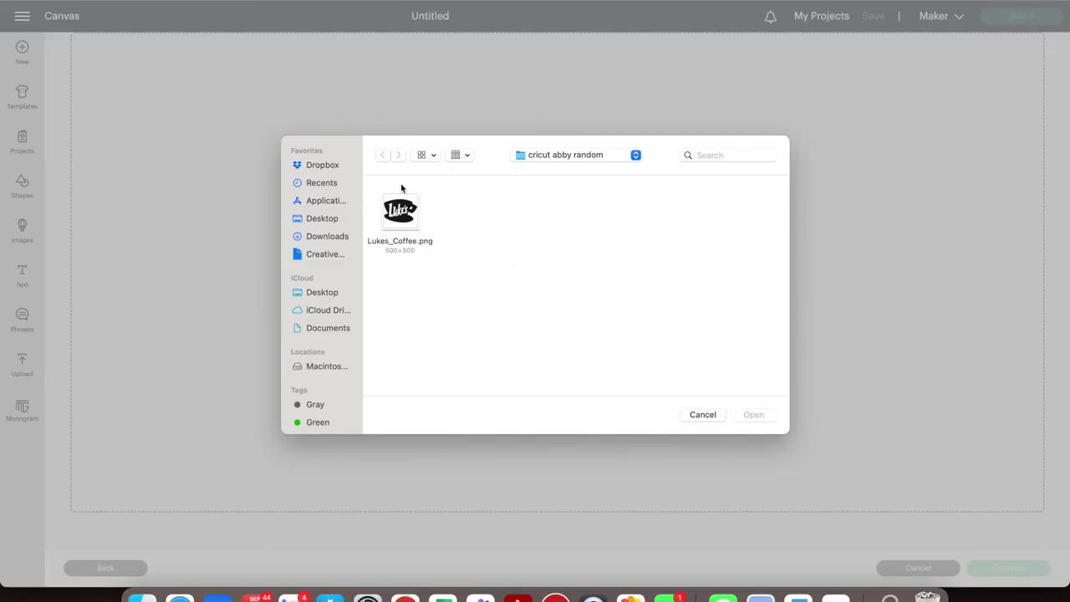
click(565, 158)
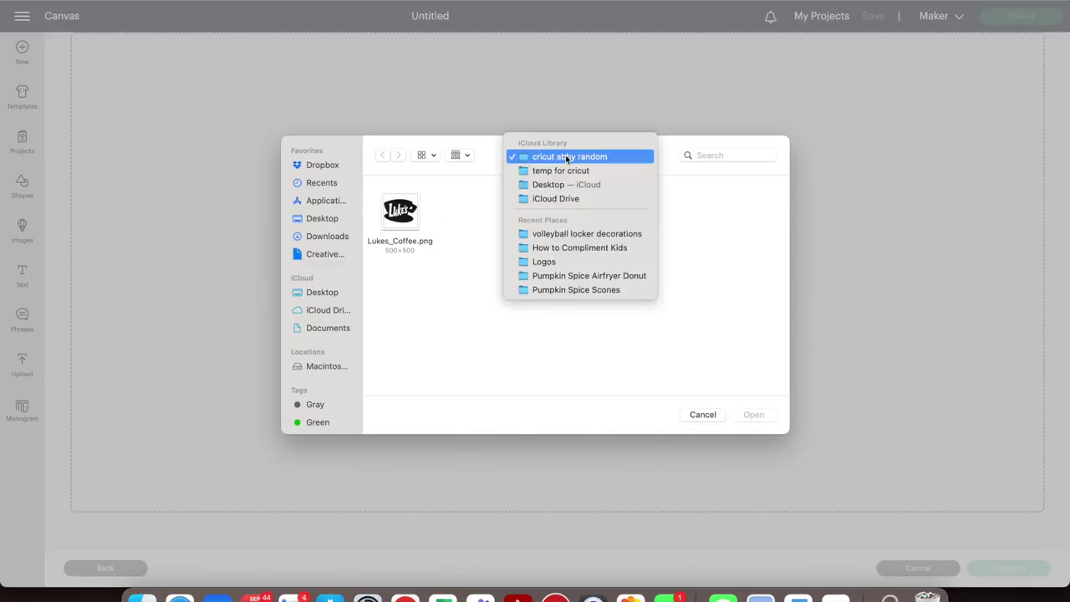
click(565, 233)
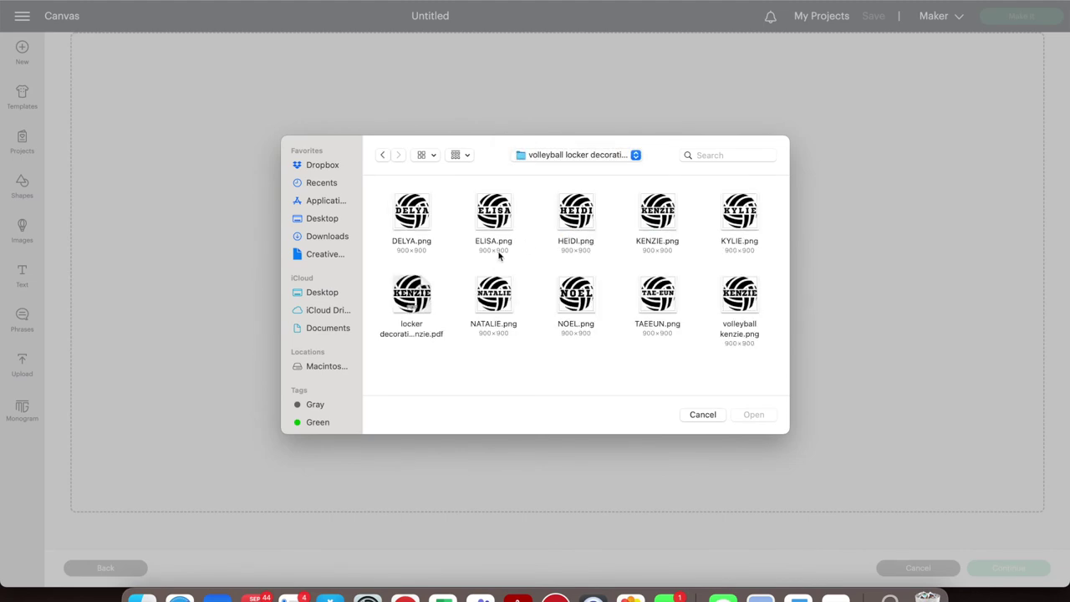
- Upload KENZIE.png as a Complex cut image with the white background removed, then select it
double_click(667, 219)
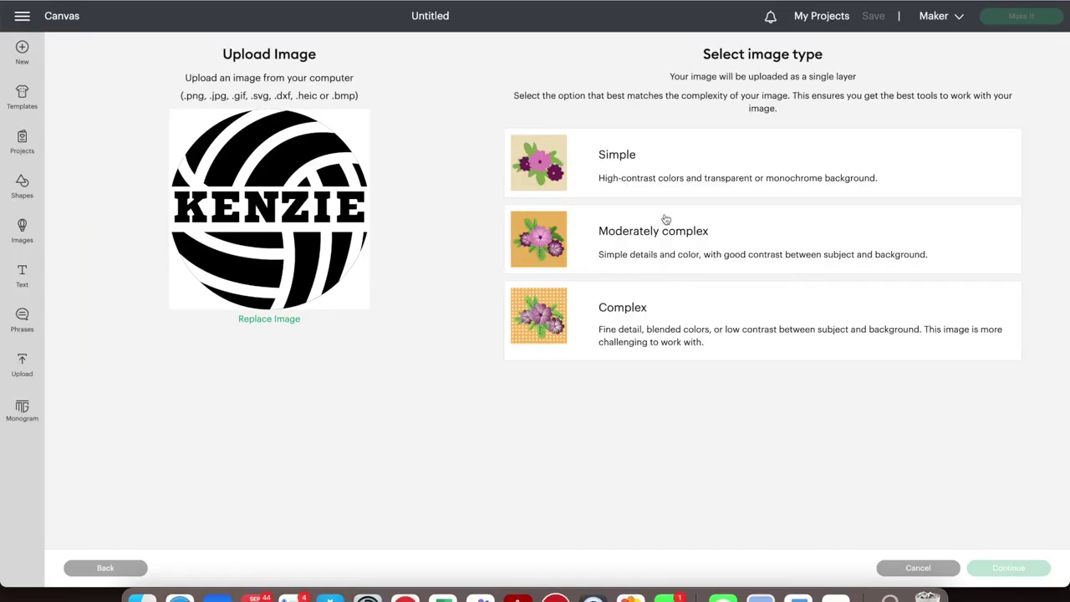
click(673, 336)
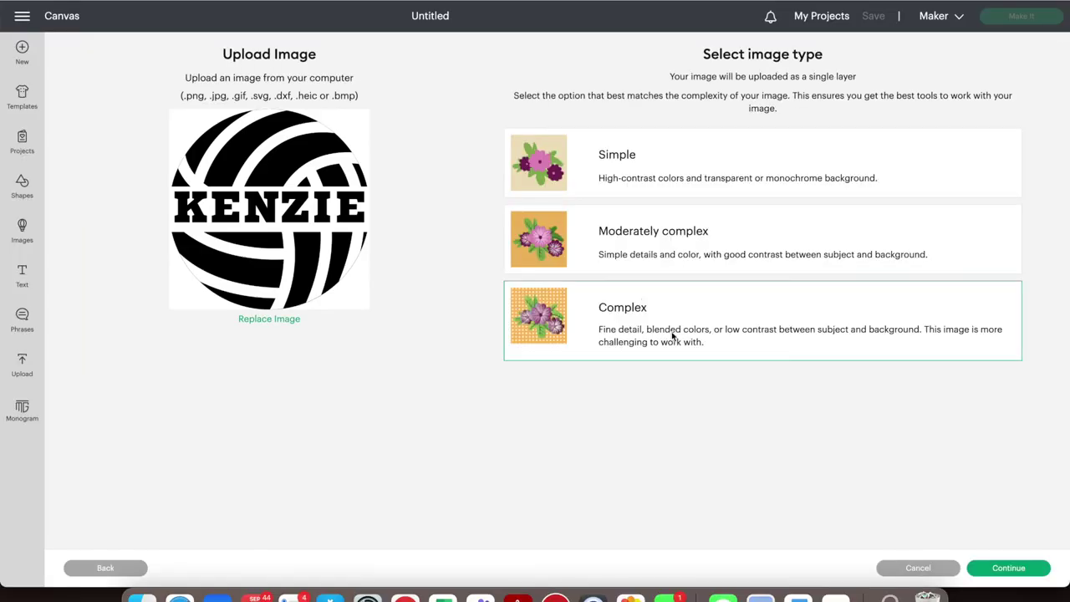
click(1003, 573)
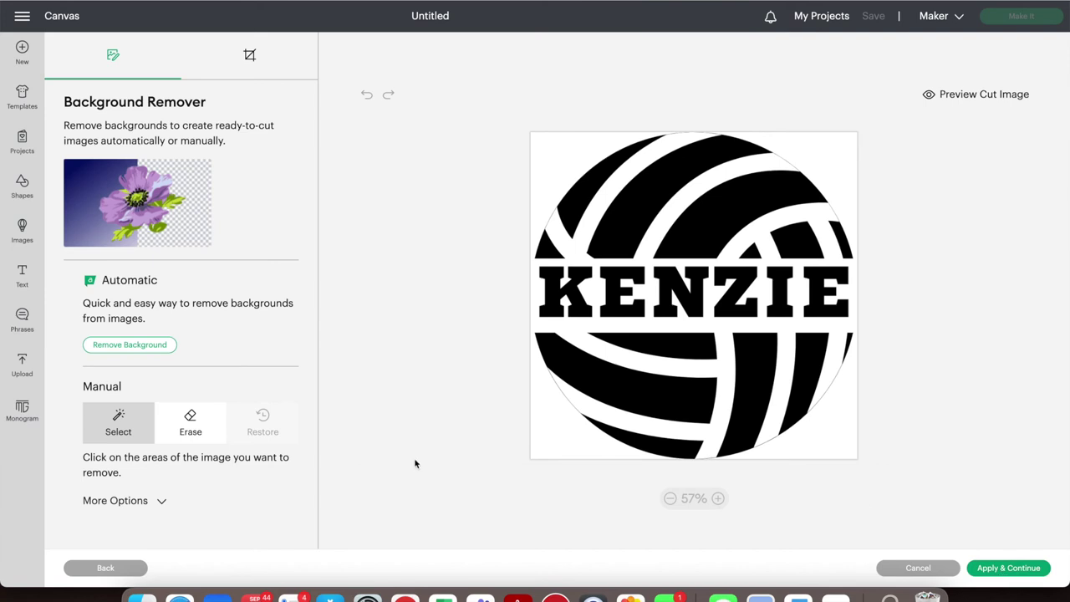
click(153, 346)
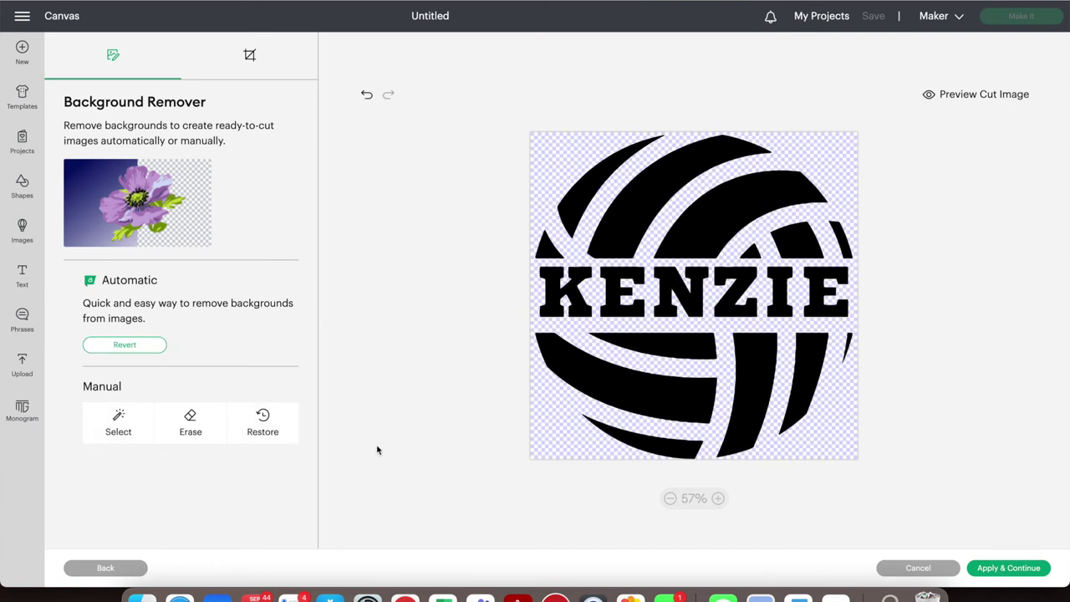
click(1004, 566)
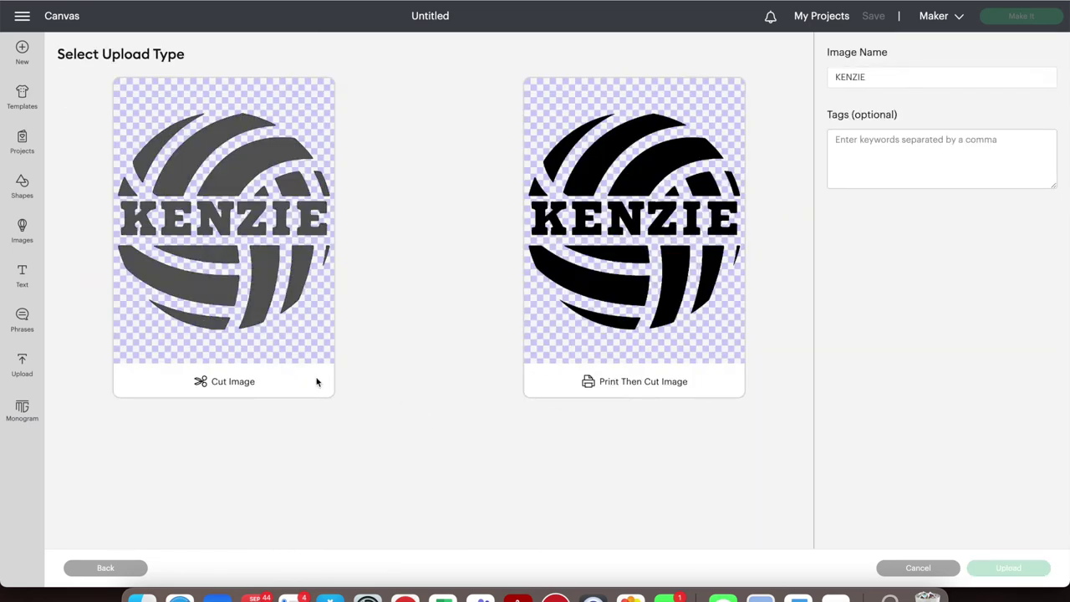
click(317, 382)
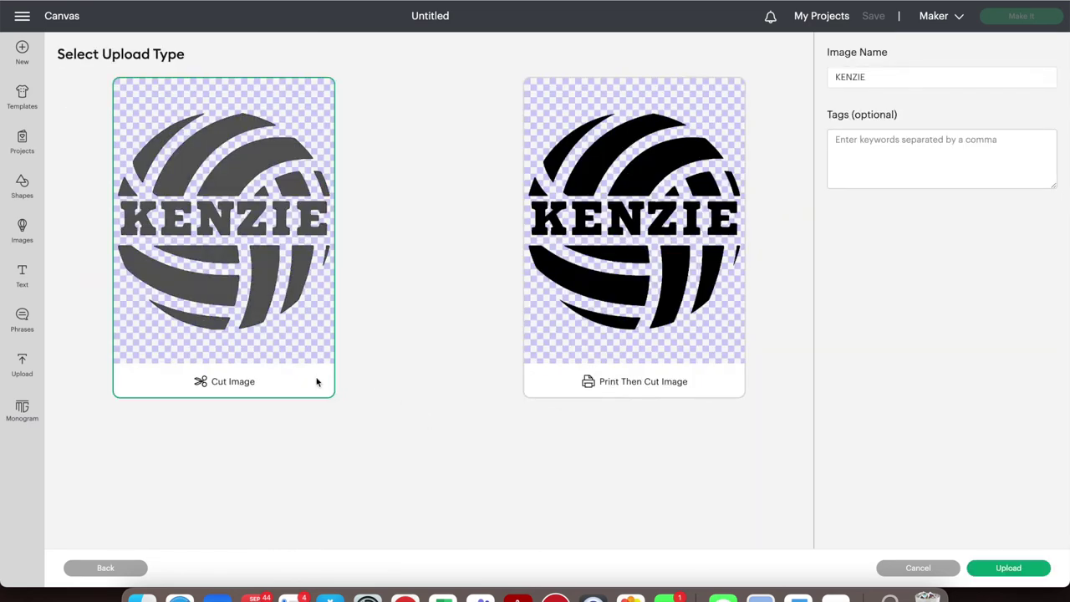
click(1031, 575)
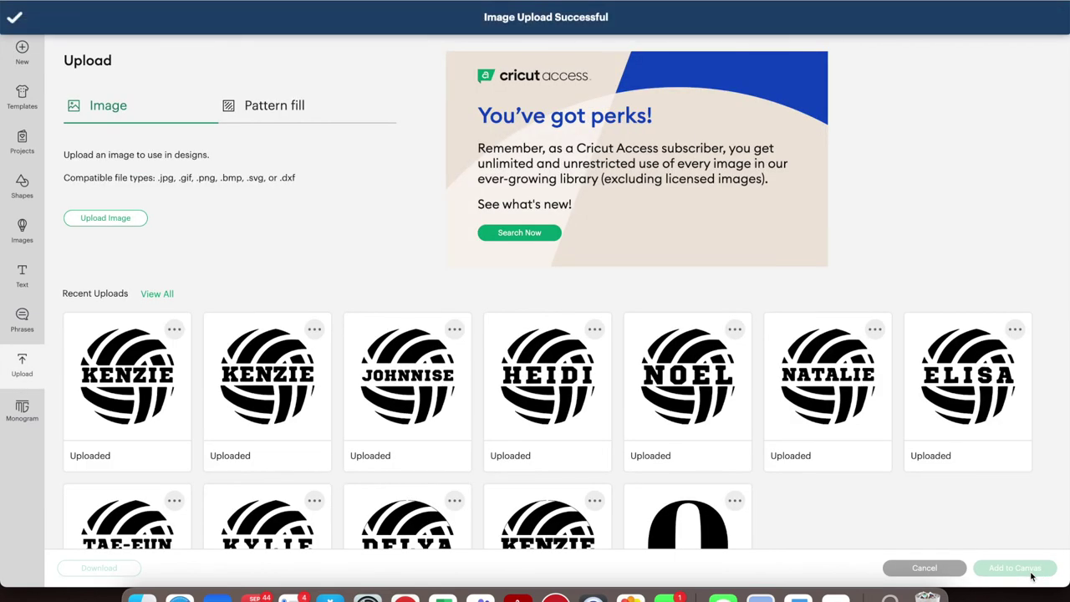
click(144, 409)
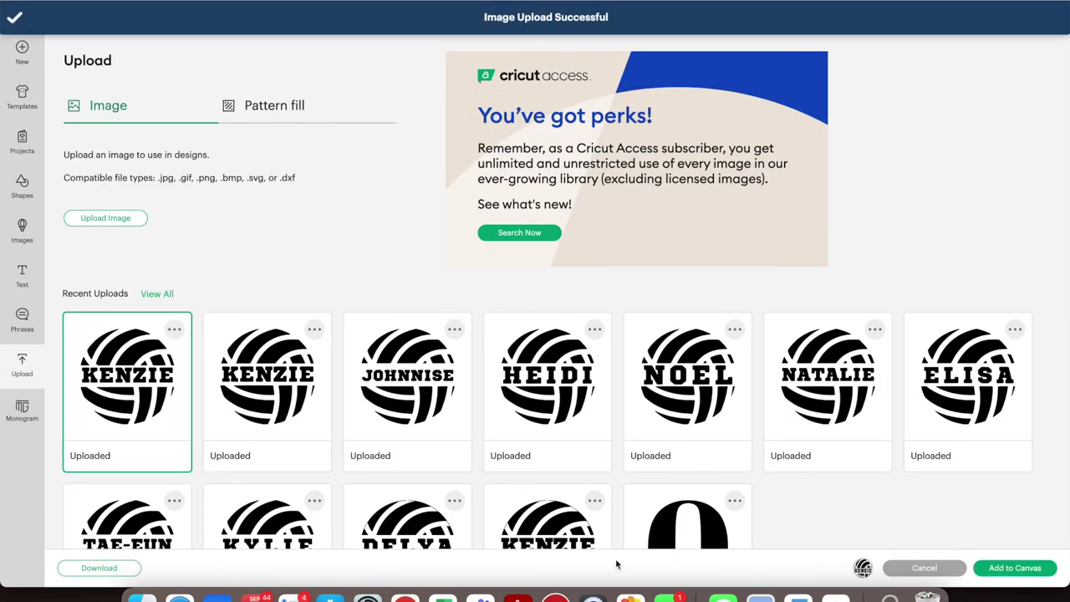
- Add KENZIE to the canvas, place it top-left, and shrink it to about 6.317 × 6.465 in
click(1022, 571)
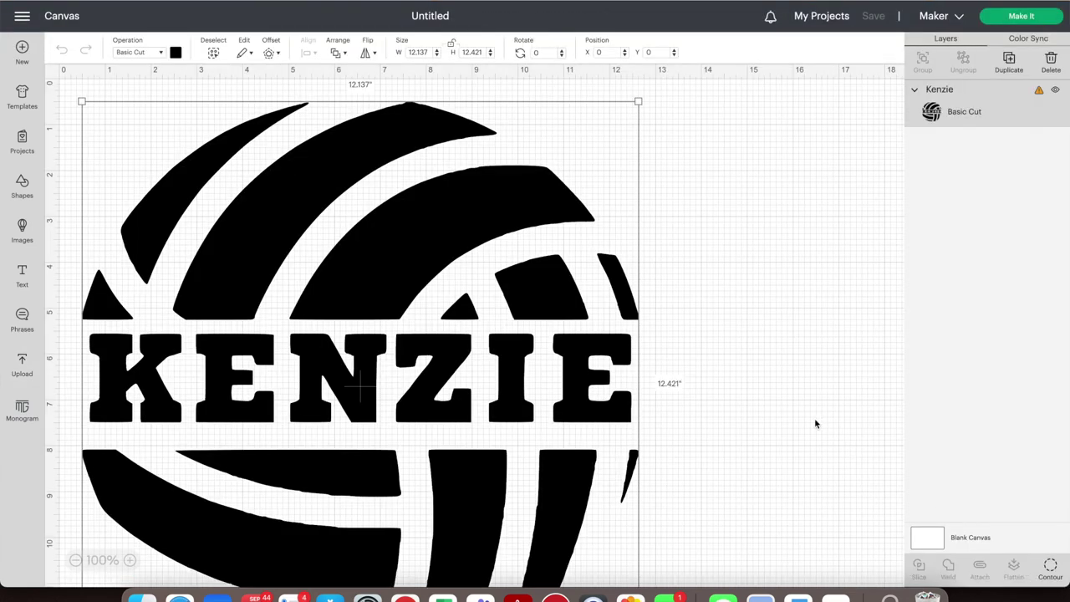
scroll(547, 256, down, 1)
drag(548, 256, 535, 256)
scroll(716, 246, up, 1)
drag(430, 219, 421, 193)
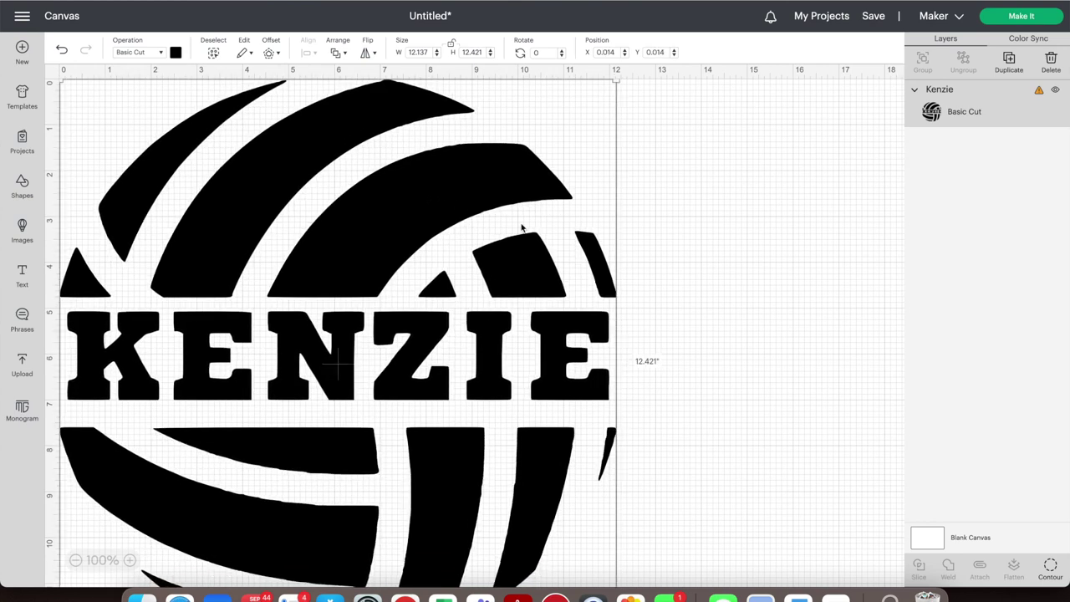
scroll(761, 375, down, 5)
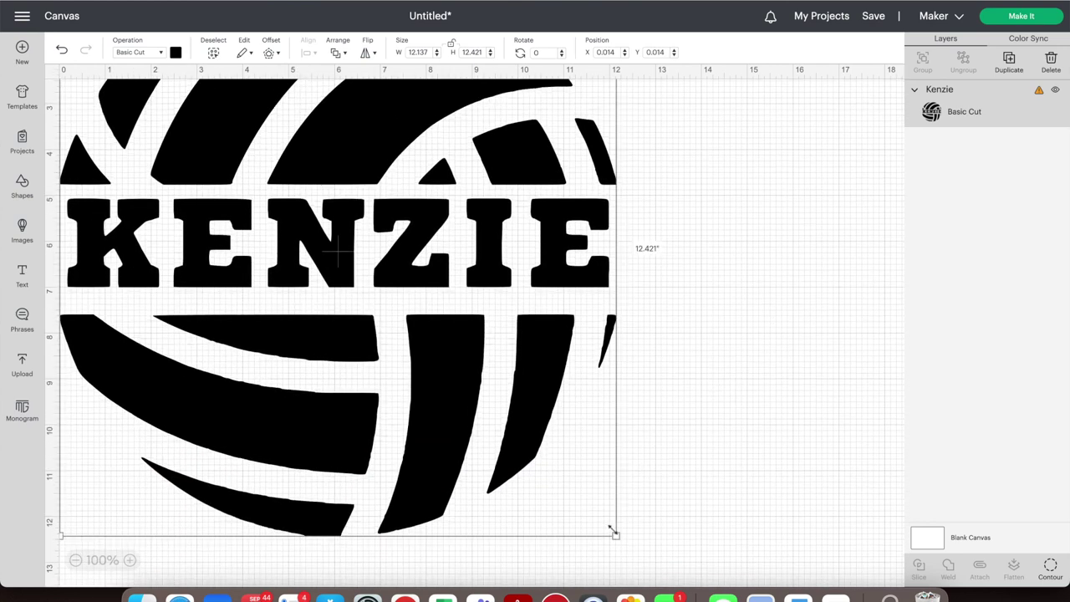
drag(614, 530, 346, 228)
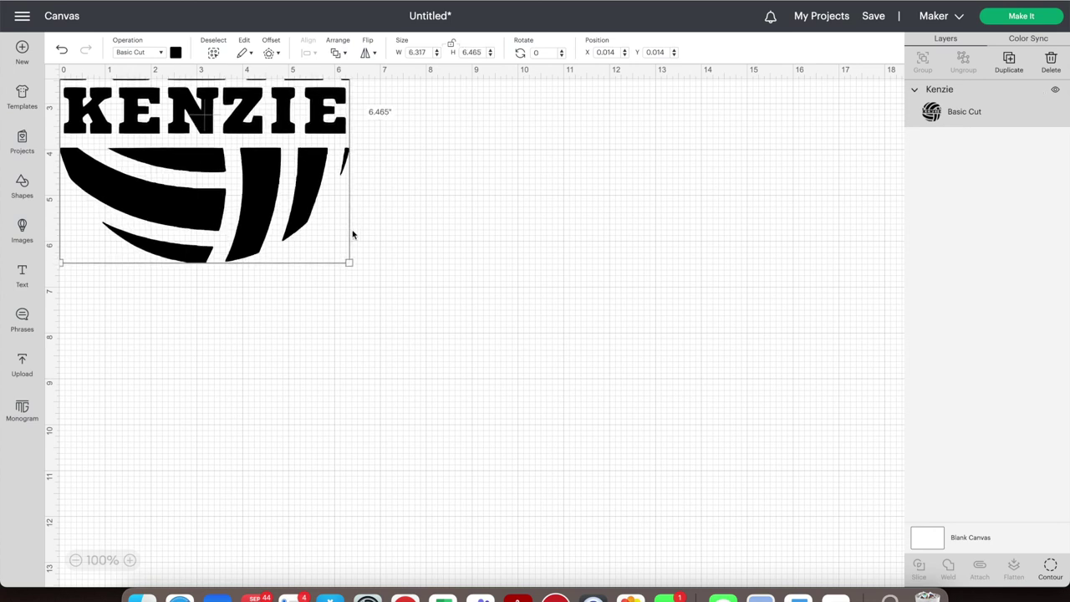
click(440, 254)
scroll(441, 255, up, 3)
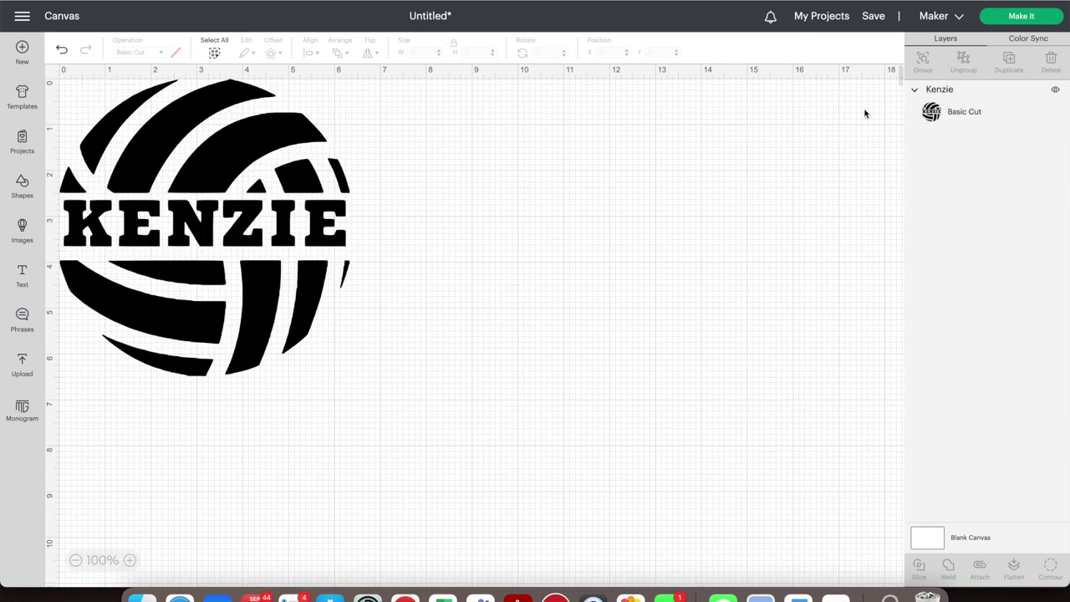
- Send the KENZIE design to a 12 in × 12 in Basic Cut mat and continue to the Make screen
click(1013, 20)
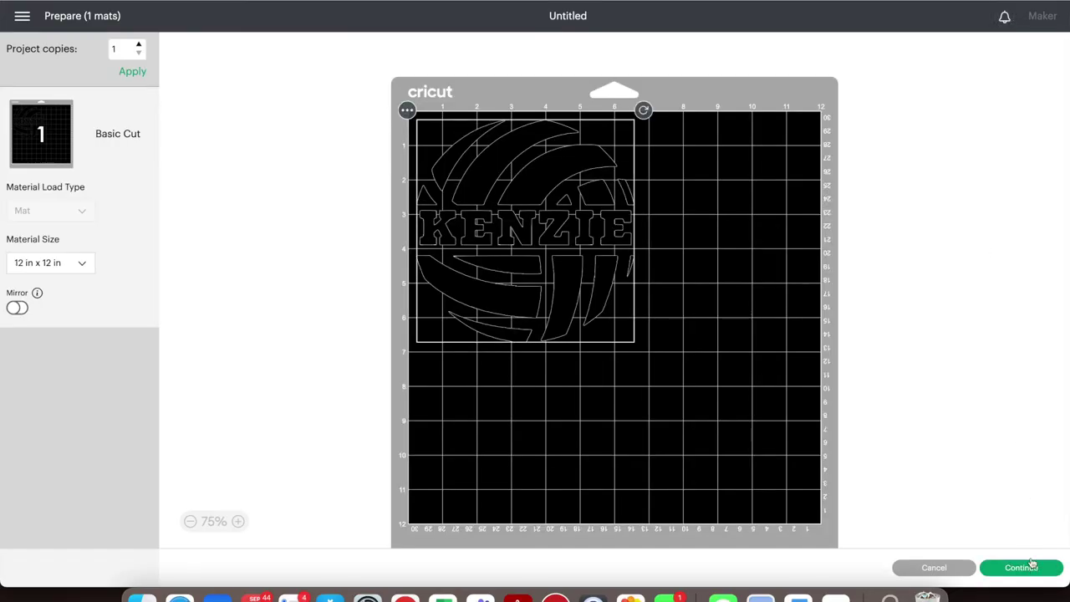
click(1032, 568)
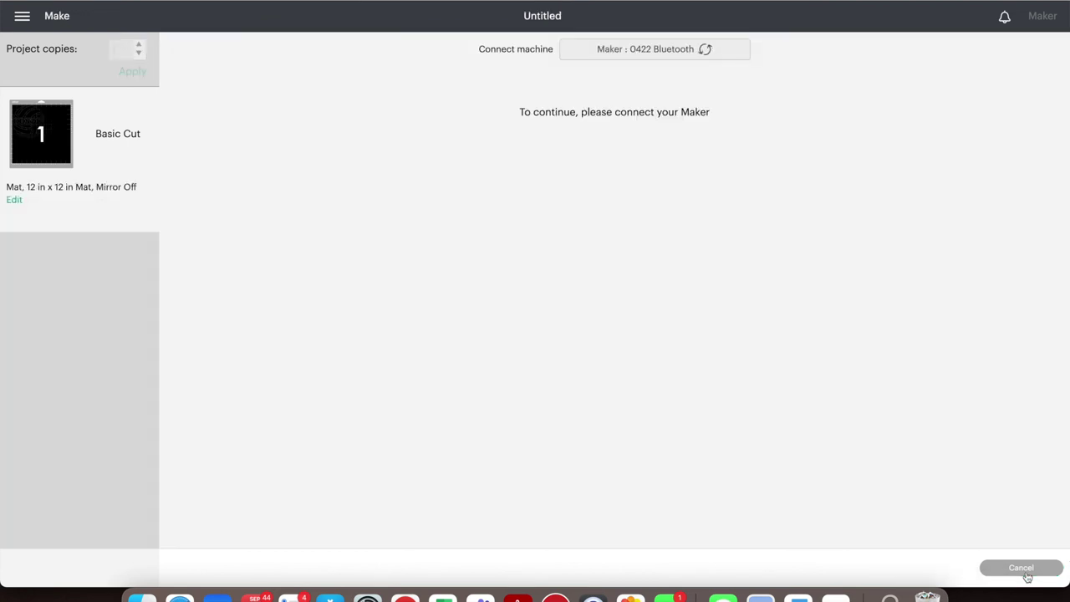